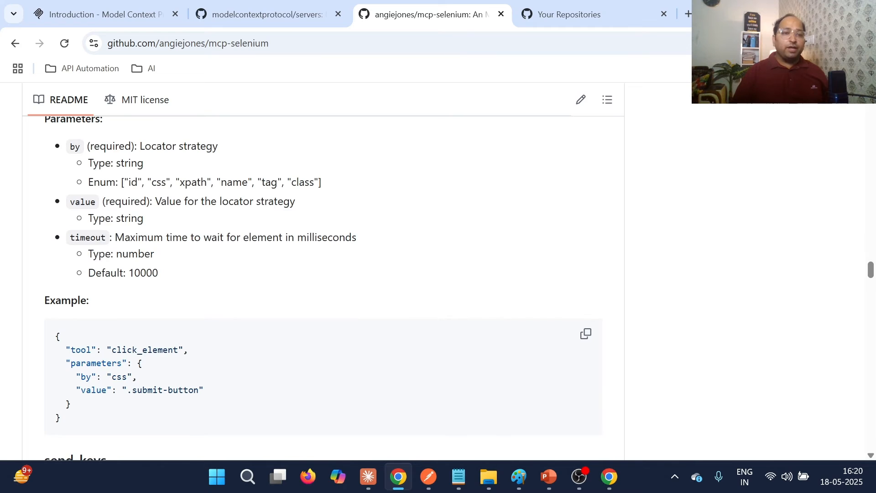
scroll(159, 275, up, 13)
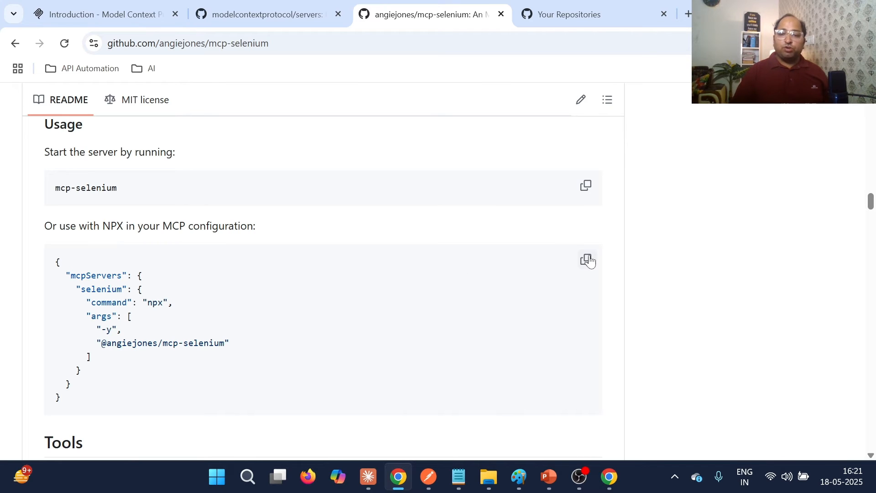
Switch to the PowerPoint slide show and review the slides on Postman with Selenium MCP, the MCP feature and the MCP interface
click(547, 466)
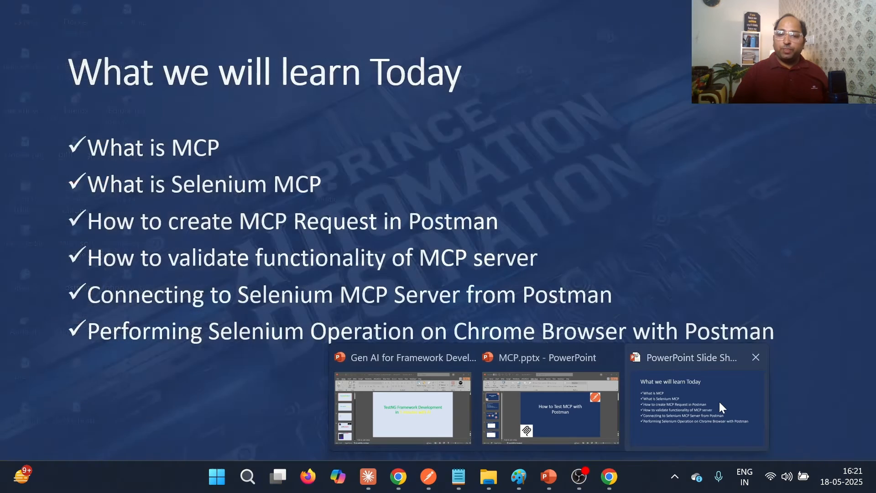
click(720, 402)
click(719, 402)
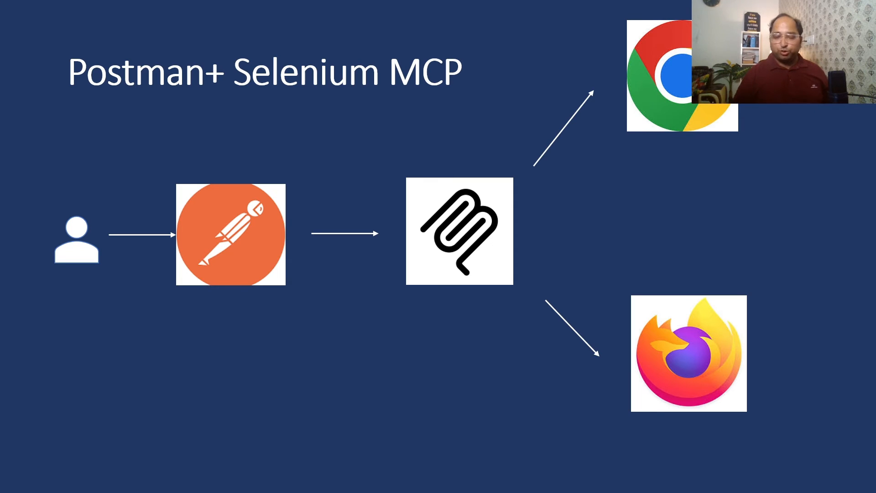
key(Right)
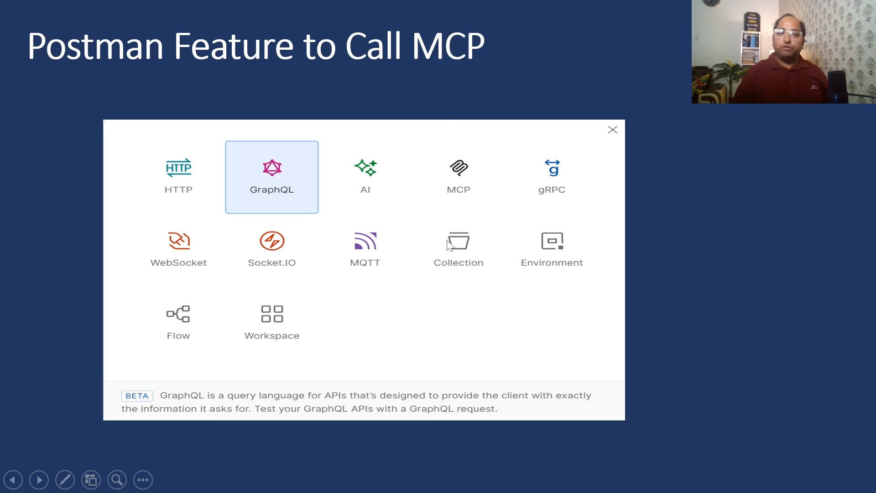
click(460, 188)
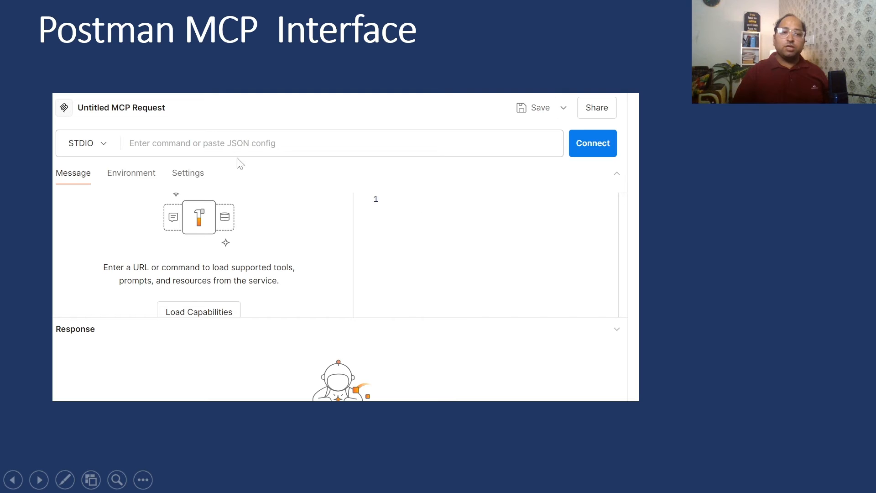
click(258, 213)
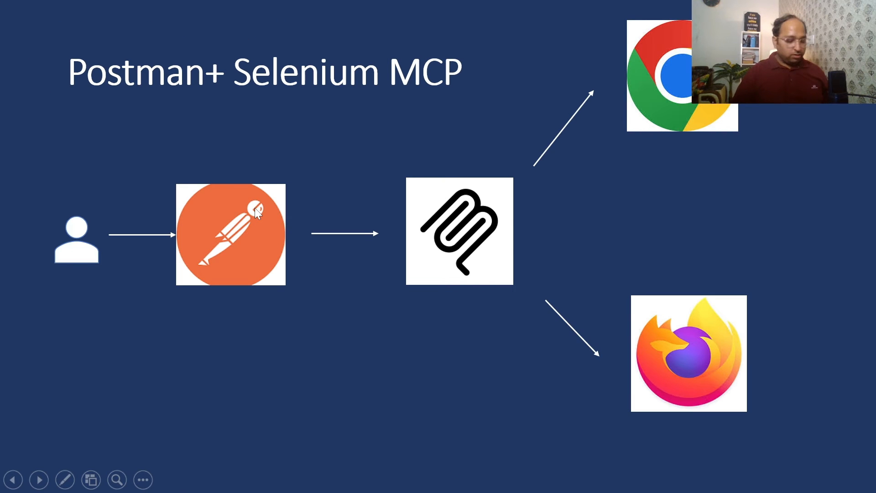
Switch to Postman and create a new MCP request
key(super+d)
click(412, 477)
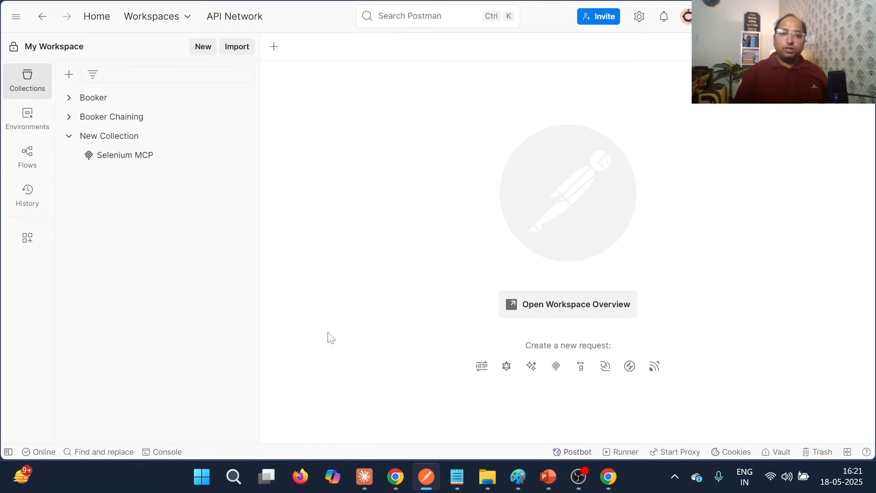
click(204, 50)
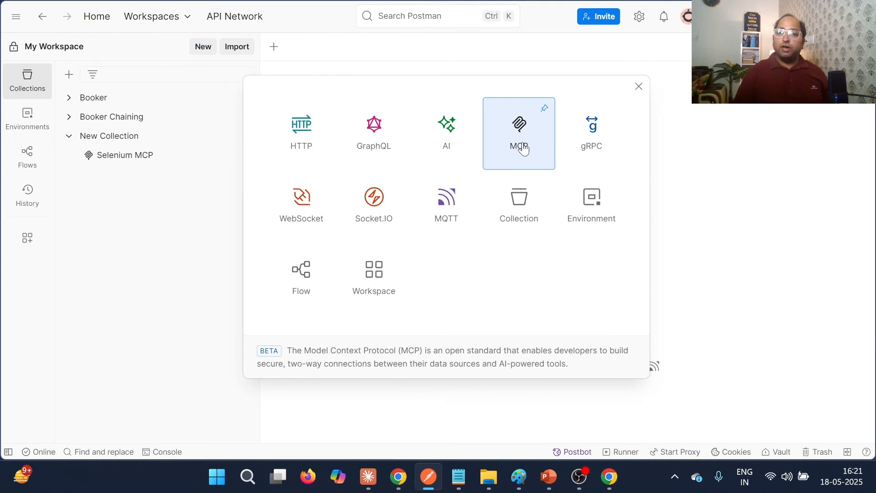
click(523, 148)
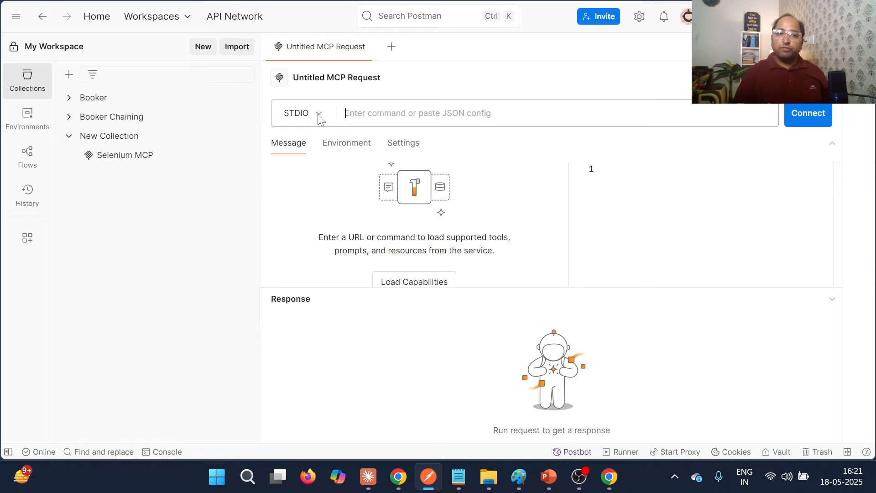
Examine the transport types available for the MCP request and the suggested server commands
click(319, 117)
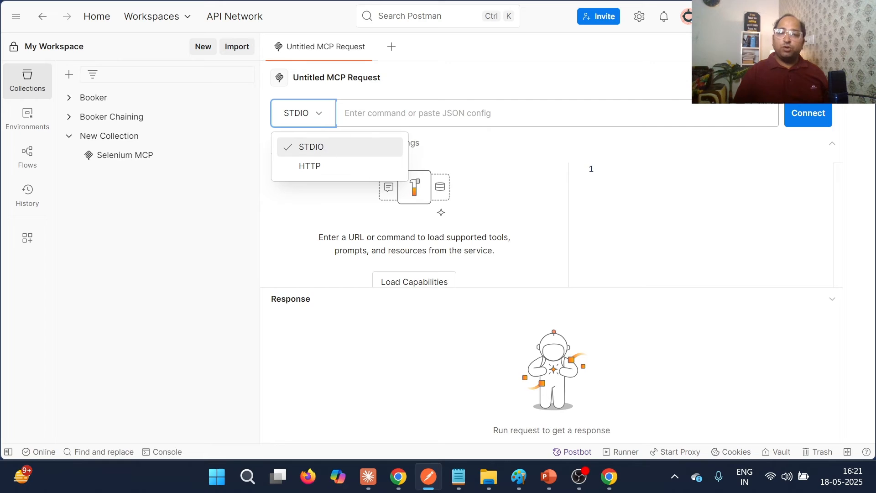
click(418, 113)
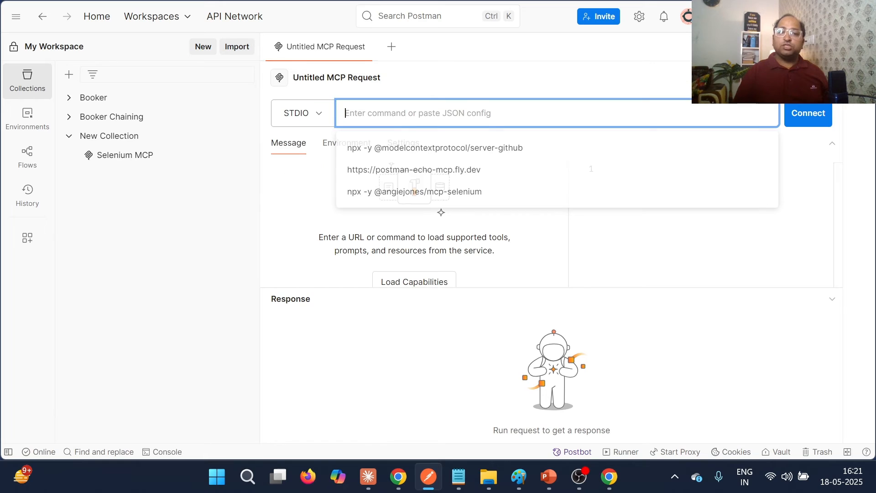
click(301, 201)
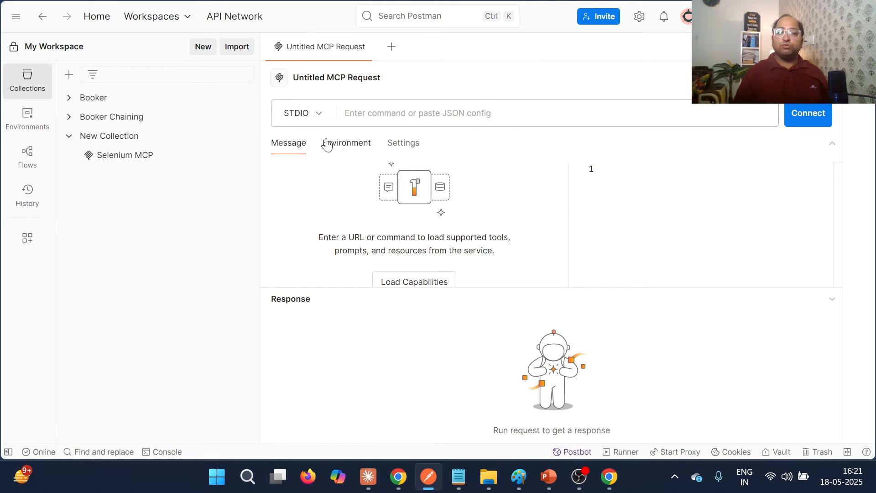
click(313, 114)
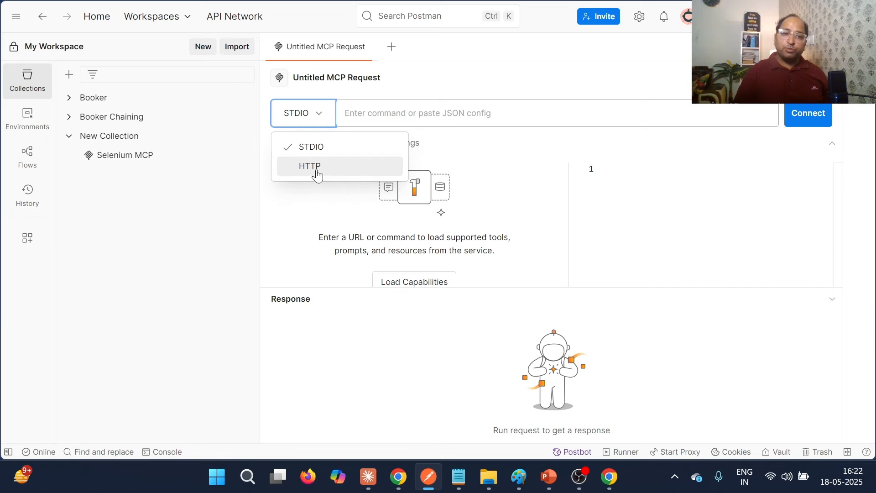
click(316, 120)
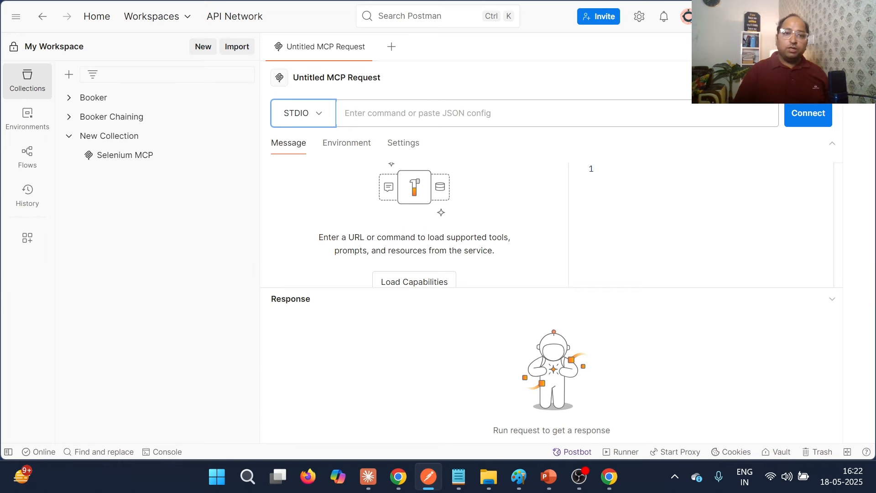
Copy the NPX configuration from the mcp-selenium README in Chrome and paste it as the Postman request's server command
click(391, 113)
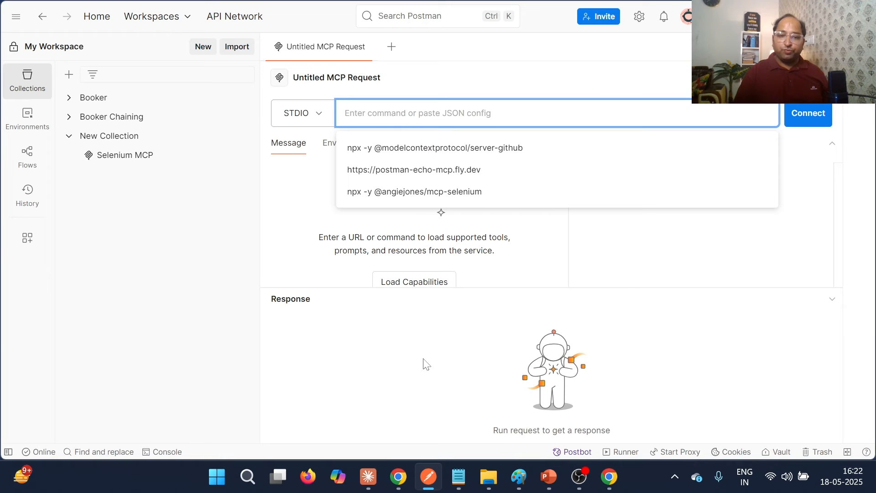
click(393, 452)
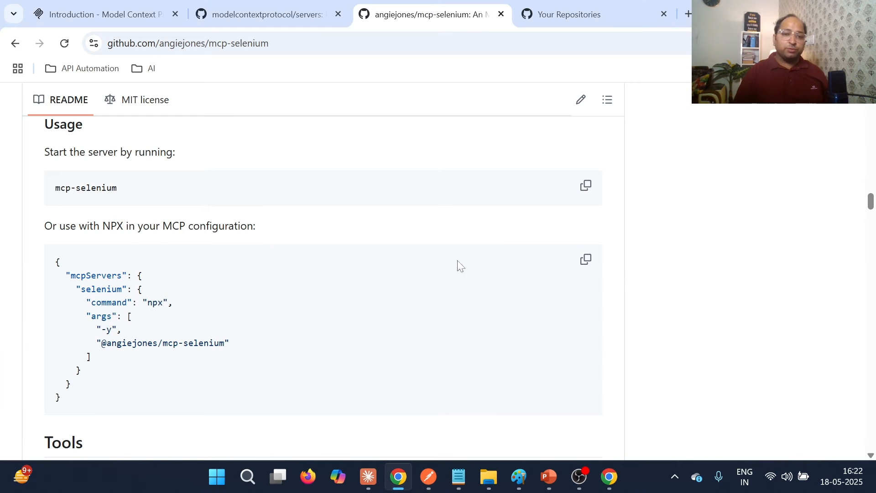
click(586, 269)
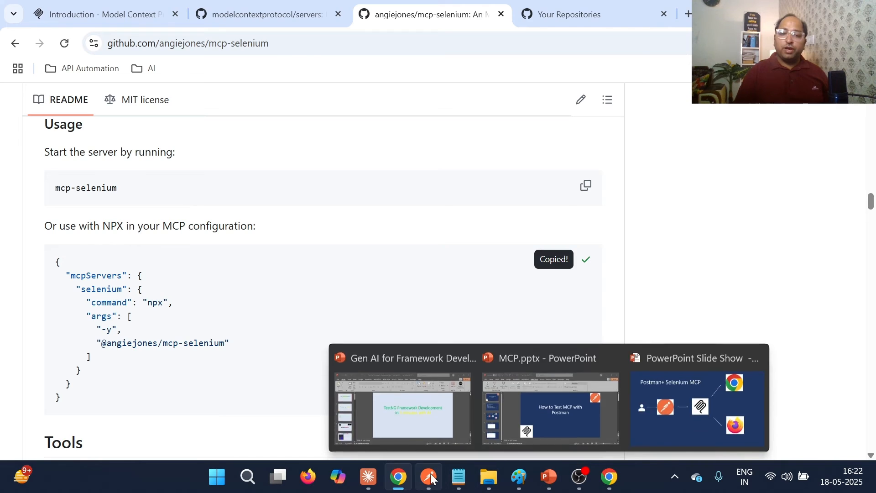
click(428, 477)
key(ctrl+v)
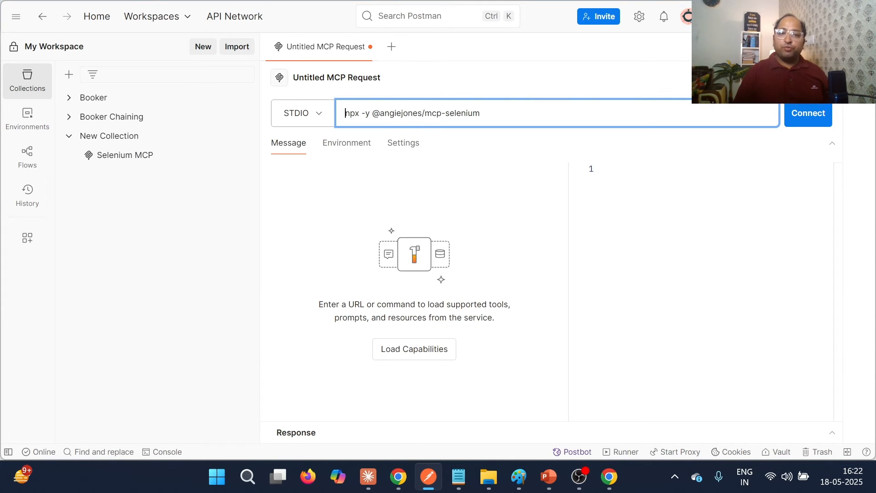
key(shift+Right)
key(shift+Right)
key(shift+Right)
key(shift+Right)
key(shift+Right)
key(shift+Right)
key(shift+Right)
key(shift+Right)
key(shift+Right)
key(shift+Right)
key(shift+Right)
key(shift+Right)
key(shift+Right)
key(shift+Right)
key(shift+Right)
key(shift+Right)
key(shift+Right)
key(shift+Right)
key(shift+Right)
key(shift+Right)
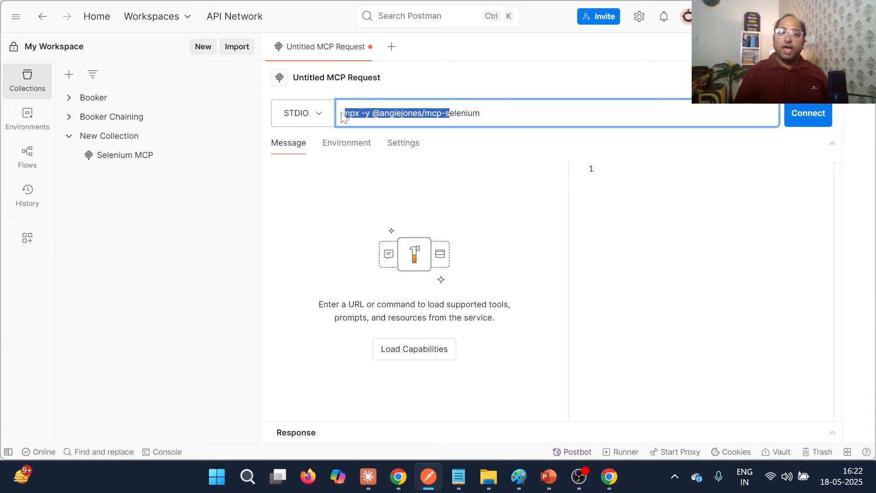
click(361, 113)
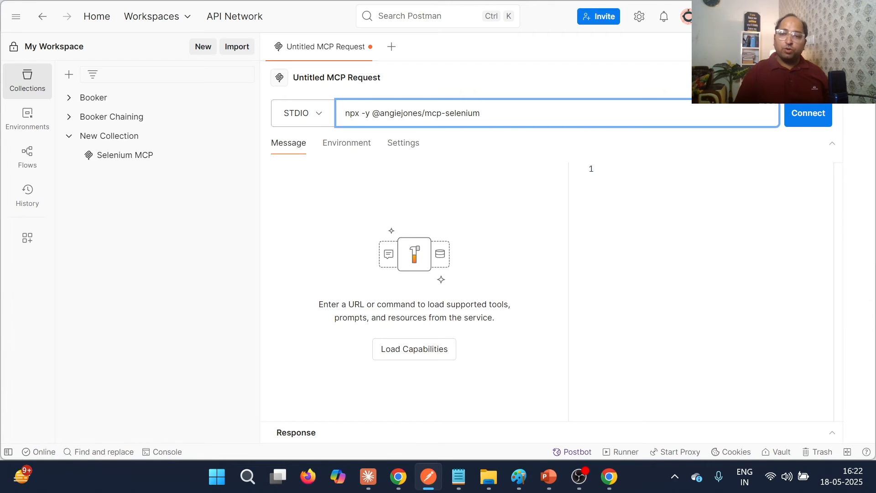
Connect to the Selenium MCP server, granting STDIO access for this request only
click(805, 126)
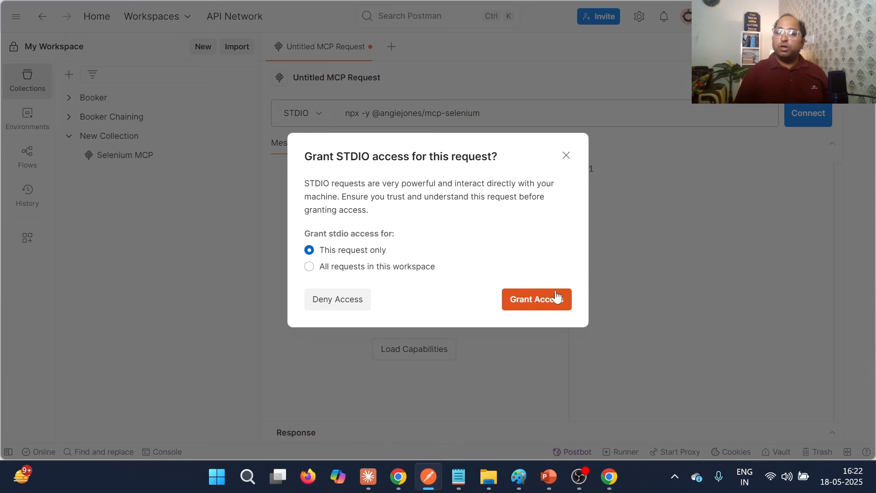
click(550, 309)
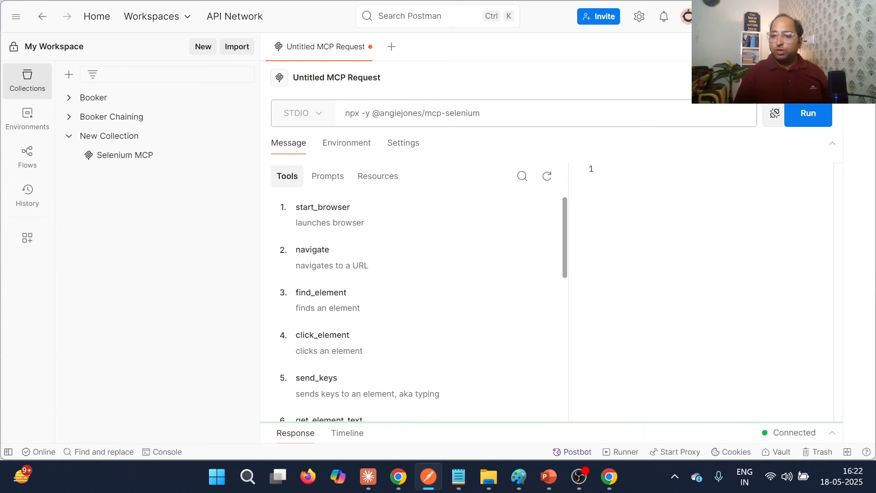
click(804, 438)
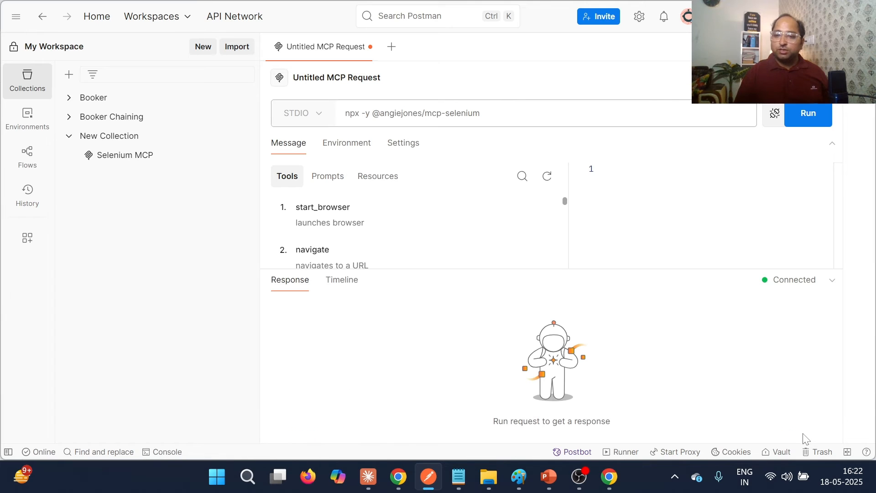
click(832, 280)
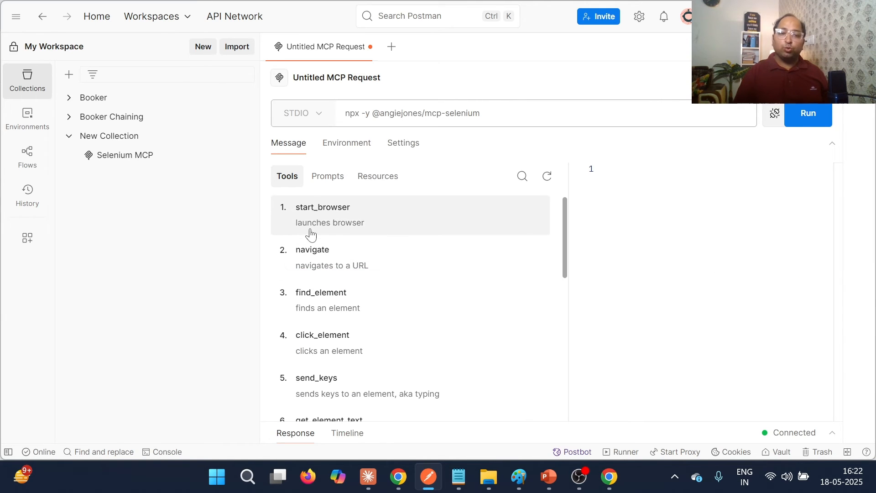
Check the start_browser tool's parameters in the mcp-selenium README in Chrome, and return to Postman
key(alt+Tab)
scroll(125, 246, down, 7)
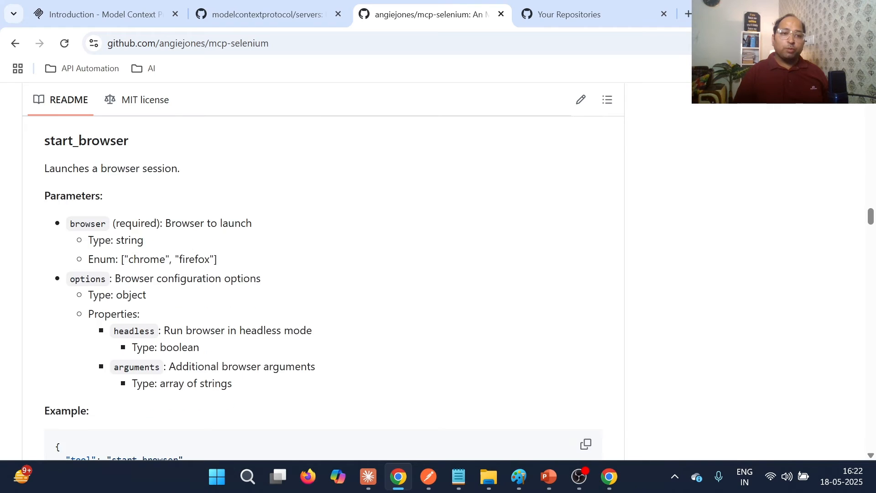
scroll(107, 319, up, 3)
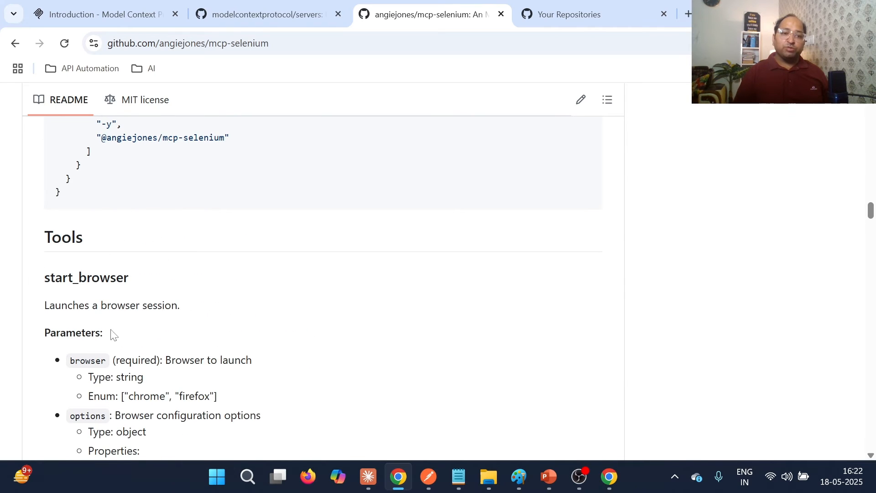
key(alt+Tab)
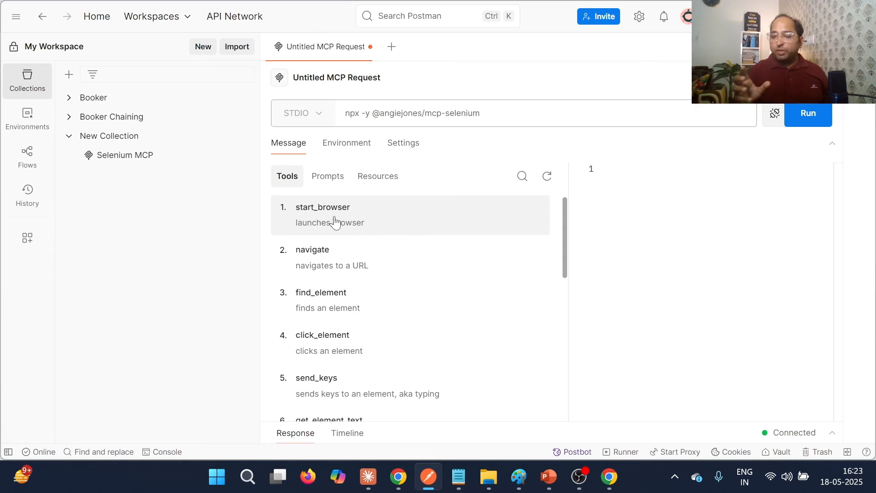
Select the start_browser tool, keep chrome as the browser, and run the request
click(335, 222)
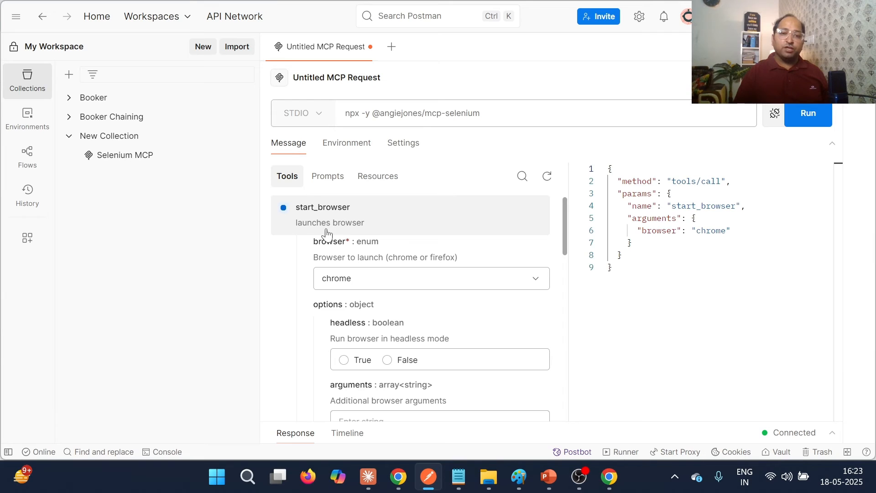
click(349, 279)
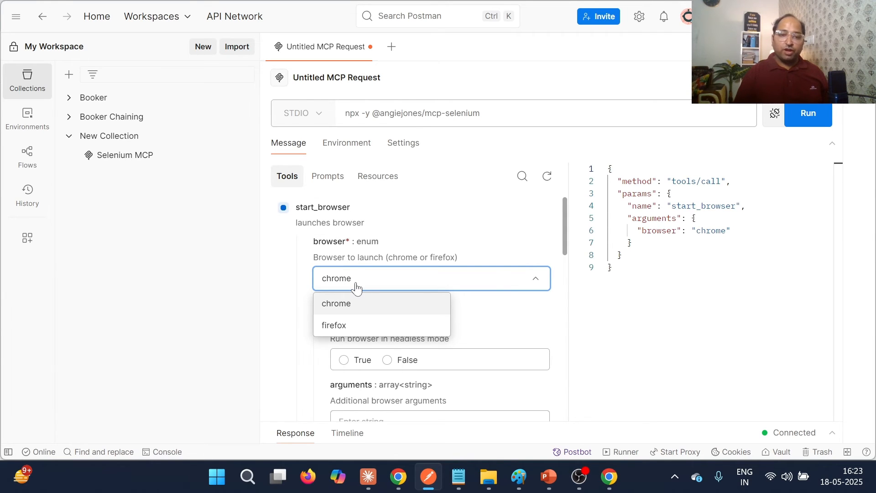
click(353, 280)
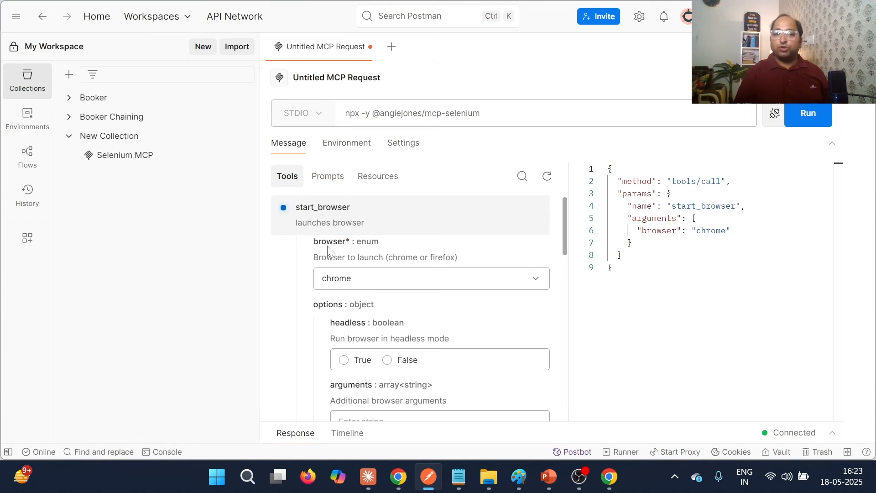
click(808, 117)
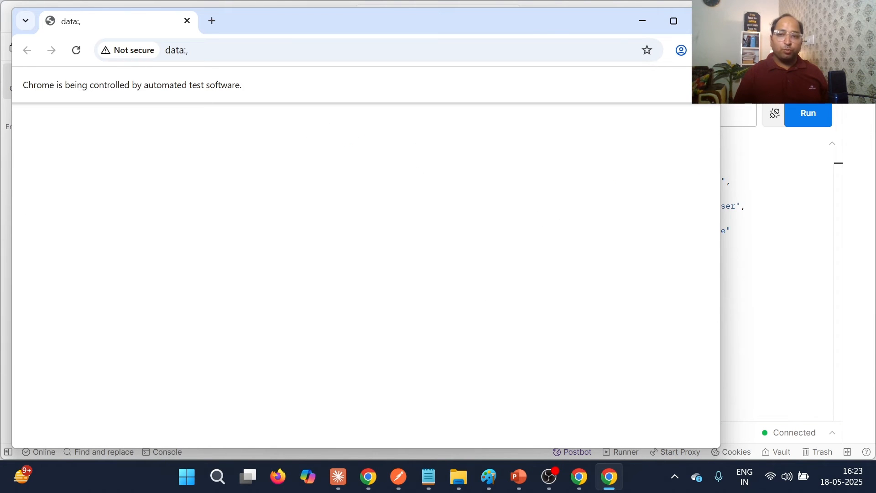
Return to the Postman request and select the navigate tool
click(766, 243)
scroll(300, 252, down, 1)
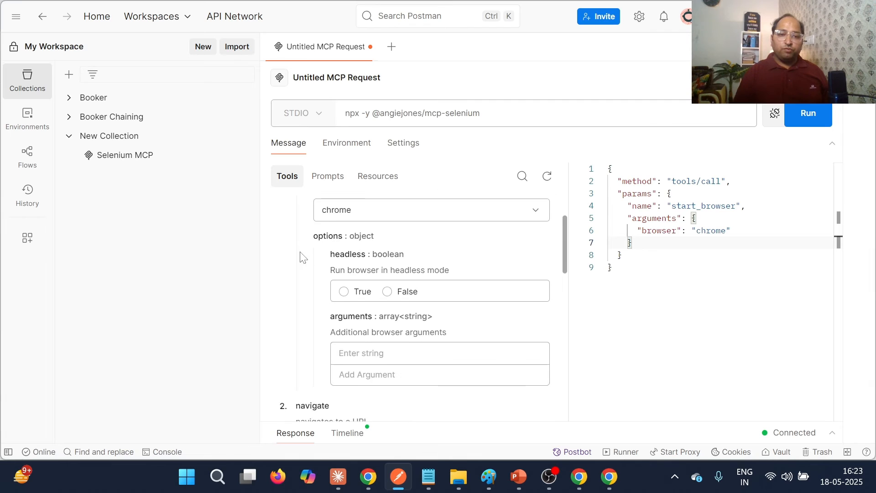
scroll(301, 265, down, 2)
click(308, 336)
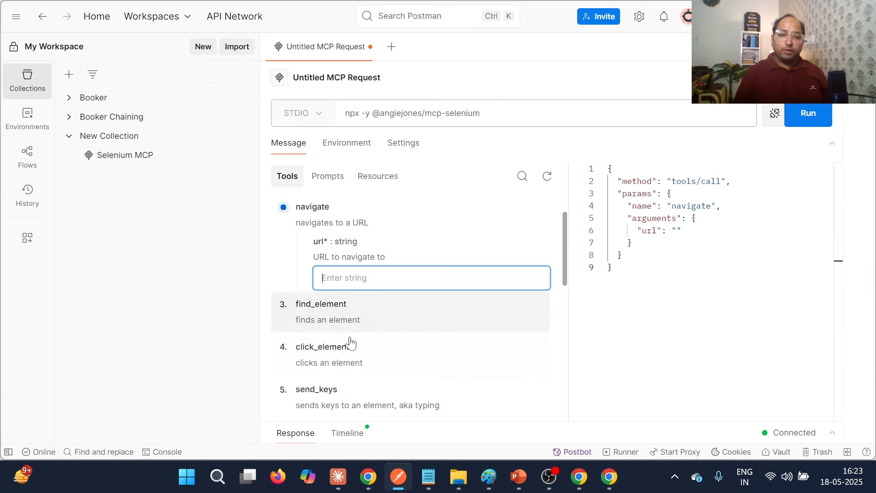
Switch to Chrome, copy the saucedemo.com address in a new tab, and return to Postman
click(368, 485)
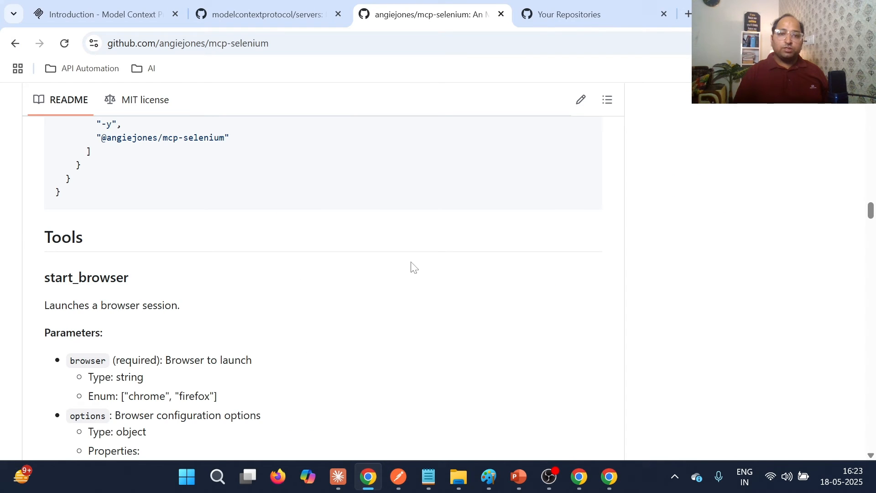
click(689, 14)
text(saucedemo.com)
key(ctrl+a)
key(ctrl+c)
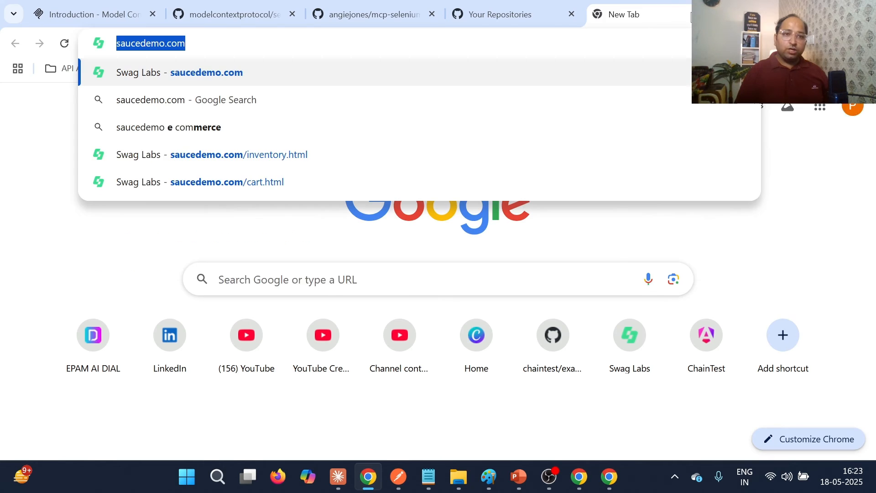
click(398, 477)
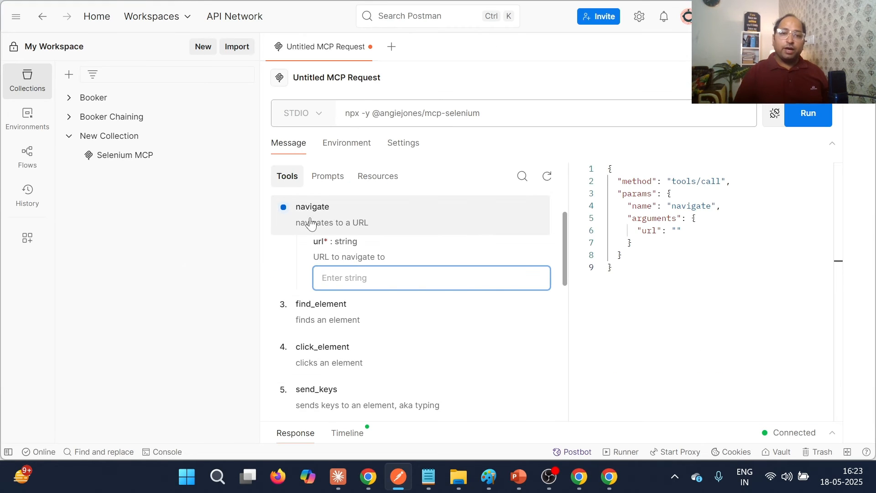
scroll(294, 220, up, 1)
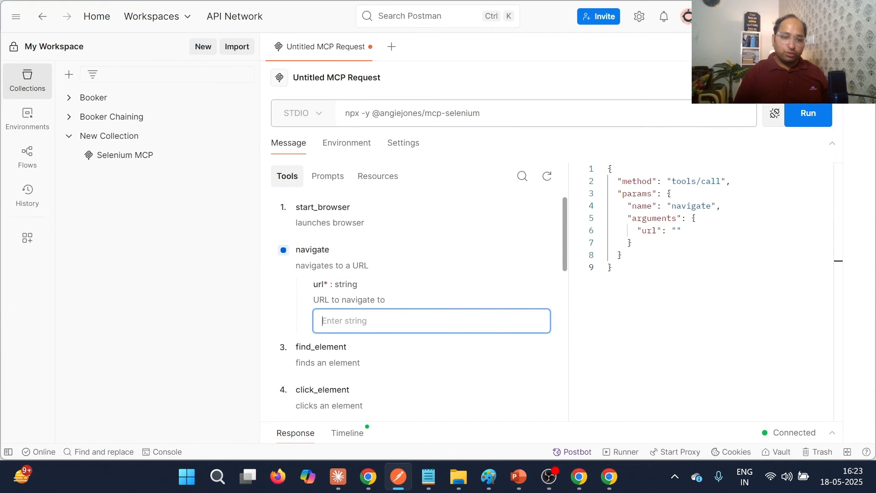
key(ctrl+v)
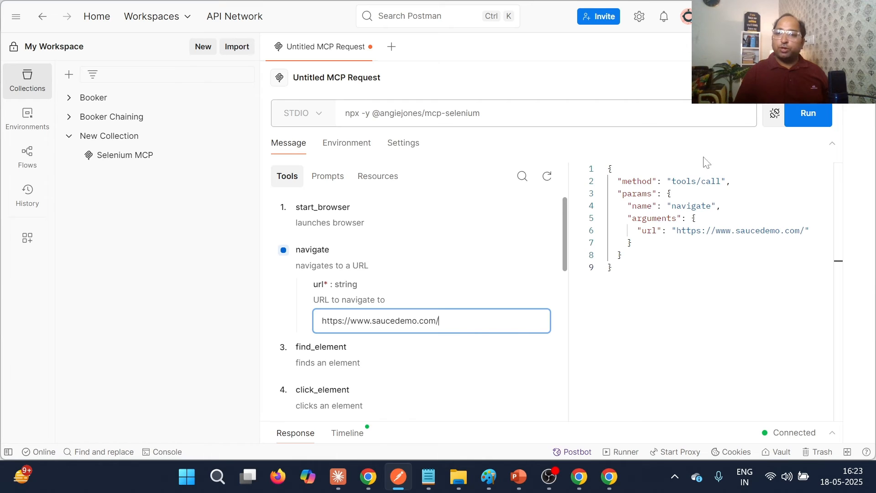
click(811, 122)
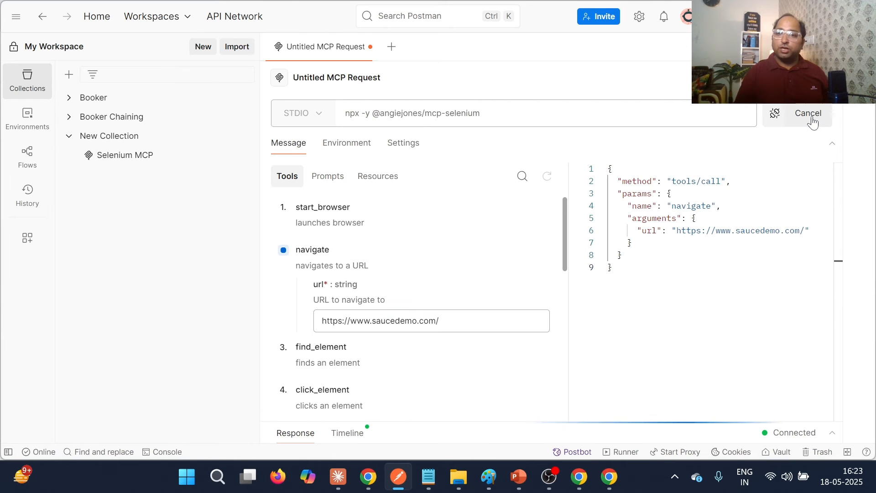
Inspect the Username field on the Swag Labs page in the automated Chrome window, copy its id, and return to Postman
click(619, 480)
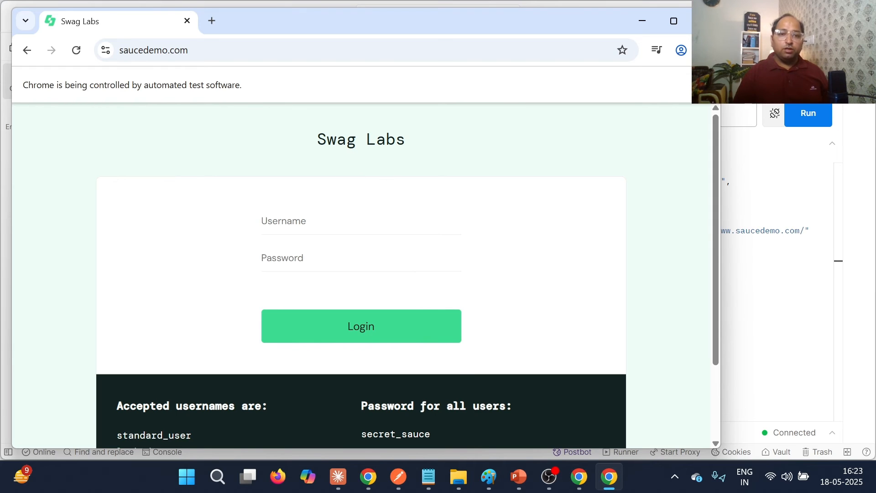
right_click(302, 222)
click(344, 445)
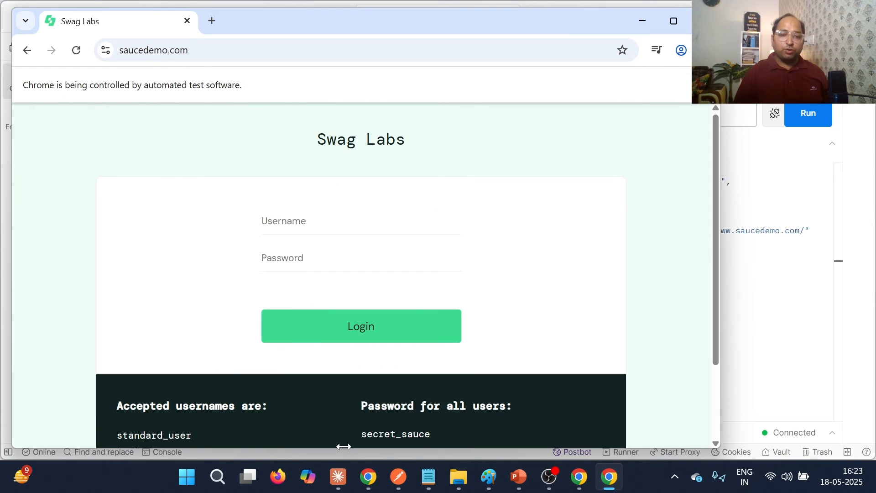
click(354, 113)
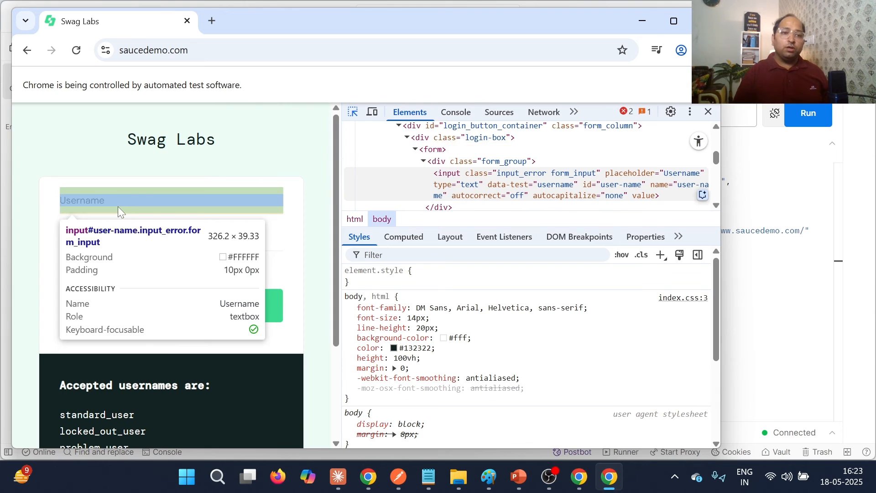
click(118, 206)
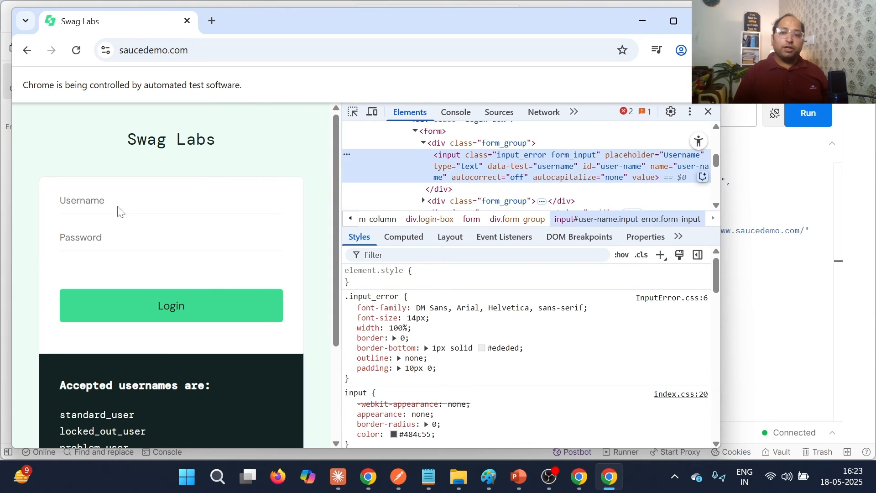
double_click(618, 166)
key(ctrl+c)
key(alt+Tab)
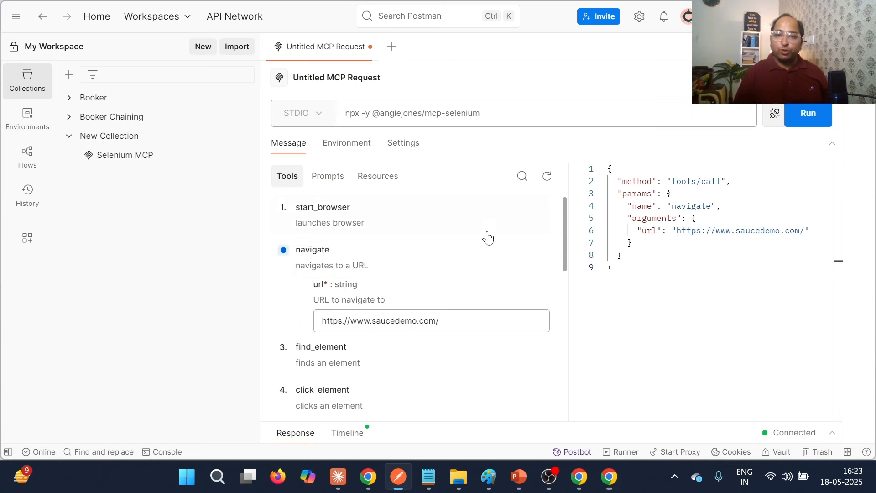
Select the send_keys tool, keep id as the locator strategy, and set the locator value to user-name
scroll(309, 278, down, 2)
scroll(319, 326, down, 2)
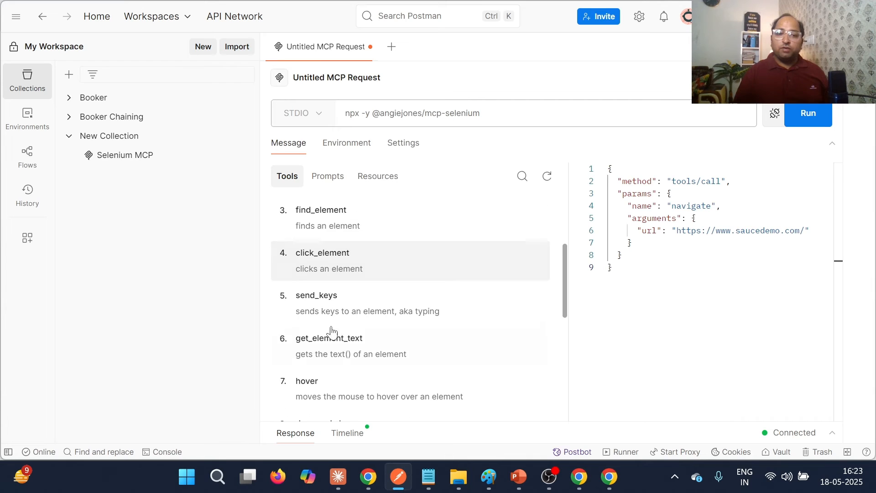
click(316, 300)
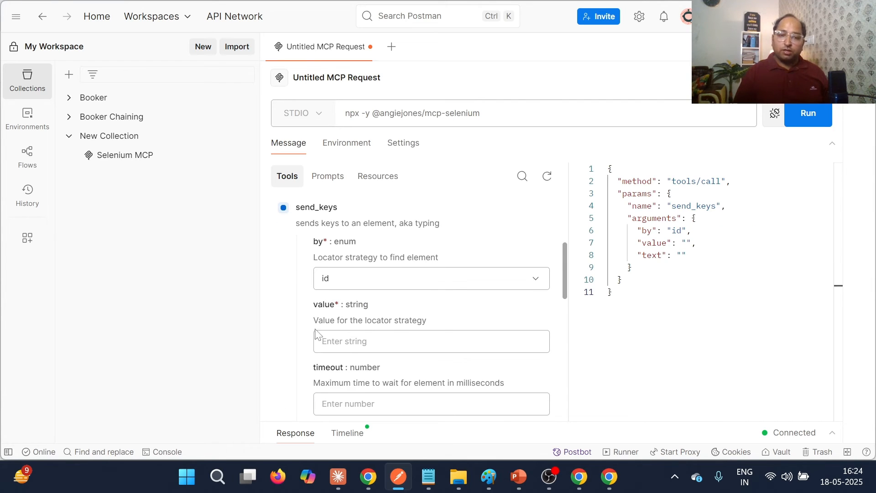
scroll(316, 336, down, 2)
scroll(332, 302, up, 2)
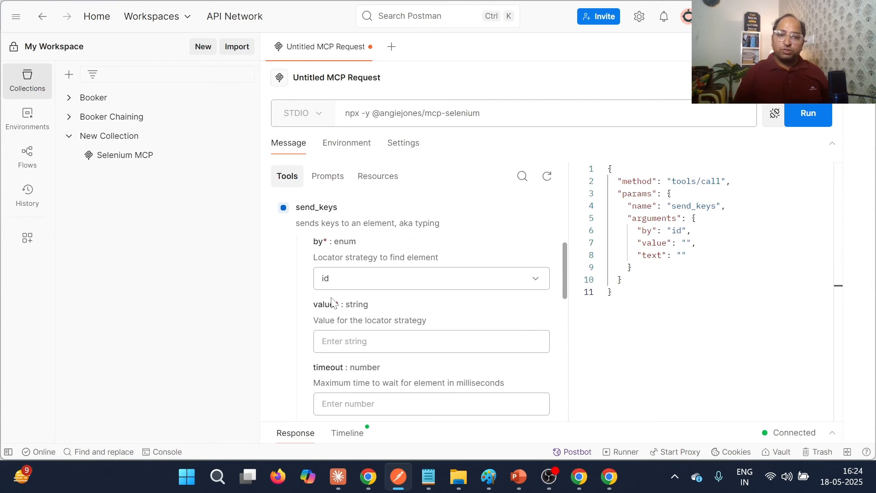
click(346, 280)
click(306, 283)
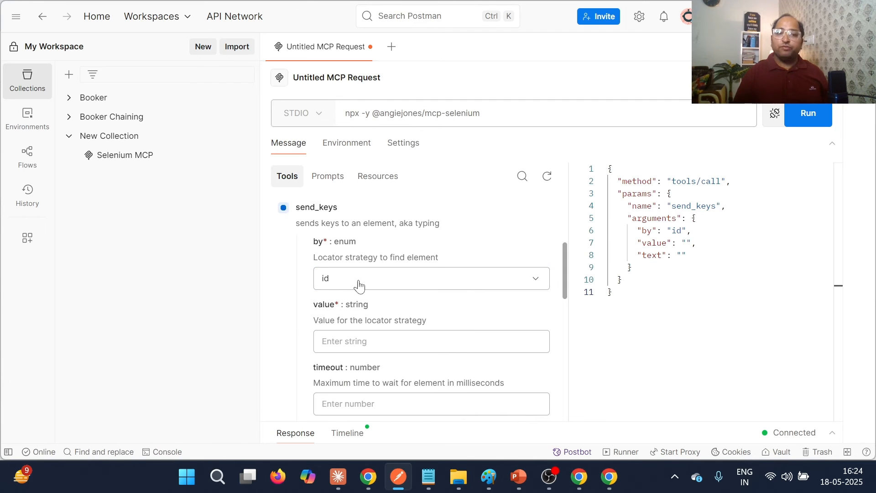
click(365, 341)
key(ctrl+v)
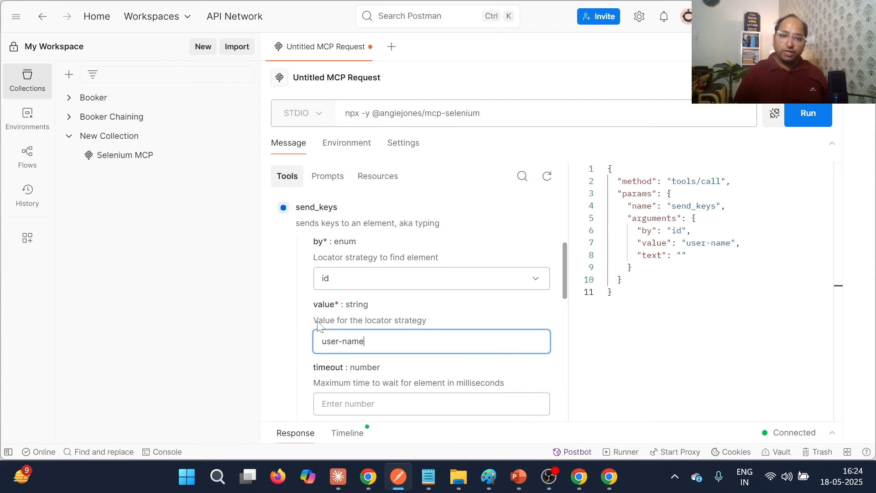
Copy standard_user from the Swag Labs page in Chrome into the send_keys text parameter in Postman and run the request
scroll(358, 329, down, 3)
click(358, 329)
key(alt+Tab)
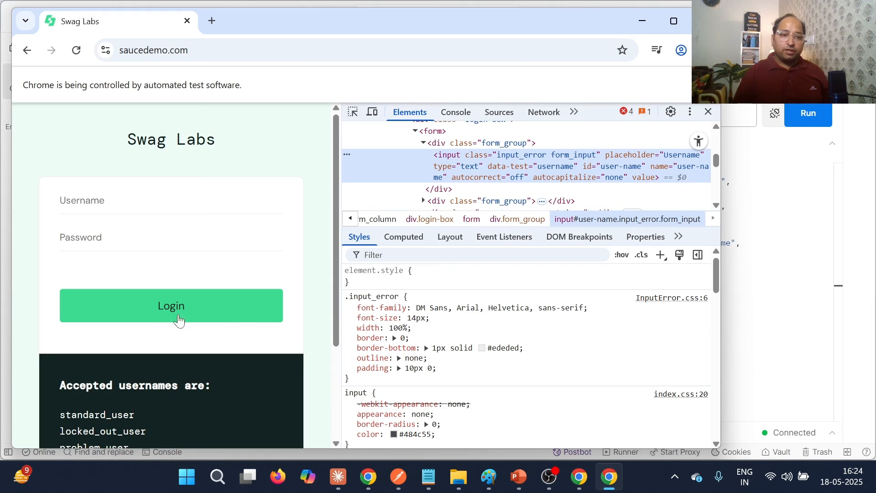
scroll(180, 319, down, 2)
double_click(121, 345)
key(ctrl+c)
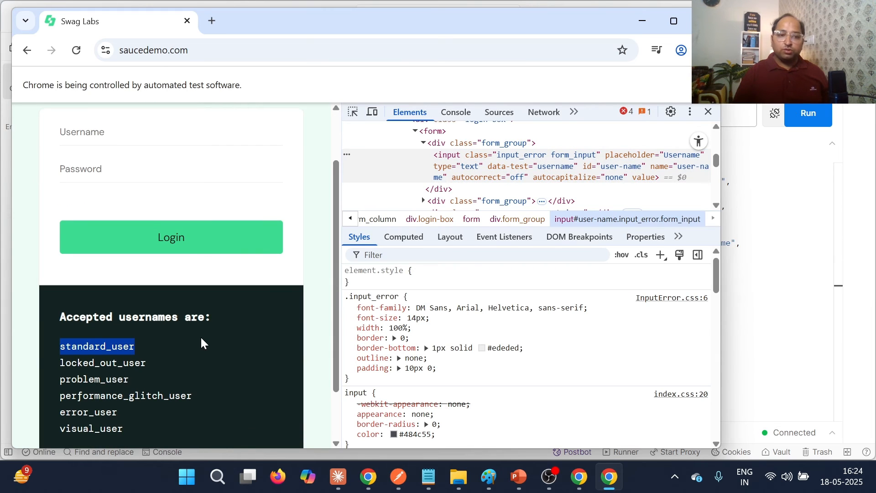
key(alt+Tab)
key(ctrl+v)
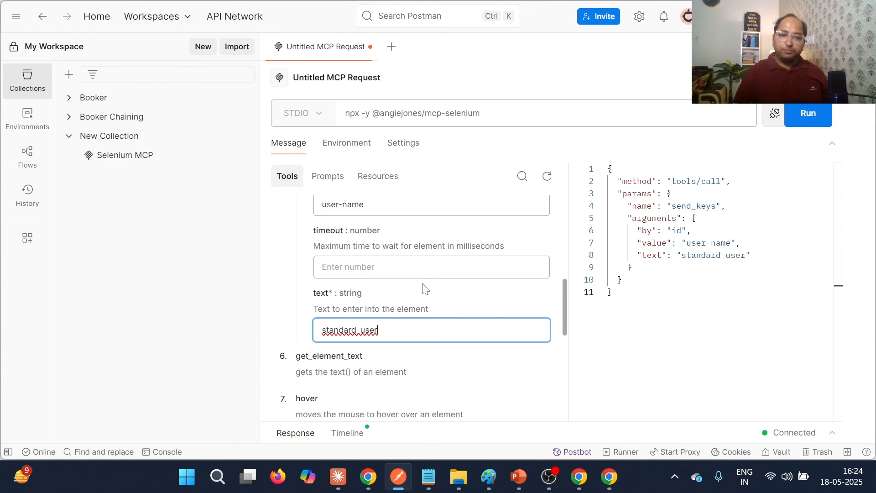
click(815, 115)
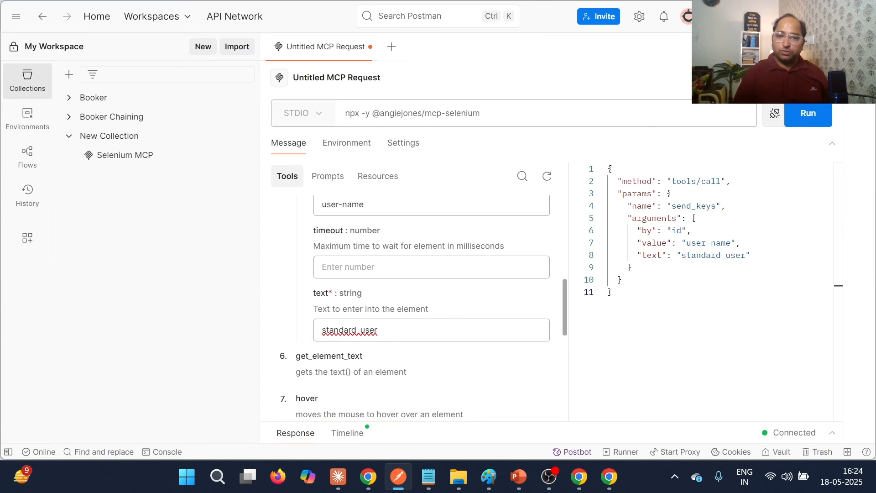
Inspect the Swag Labs Password field in Chrome, copy its id, and set the send_keys locator value to password in Postman
key(alt+Tab)
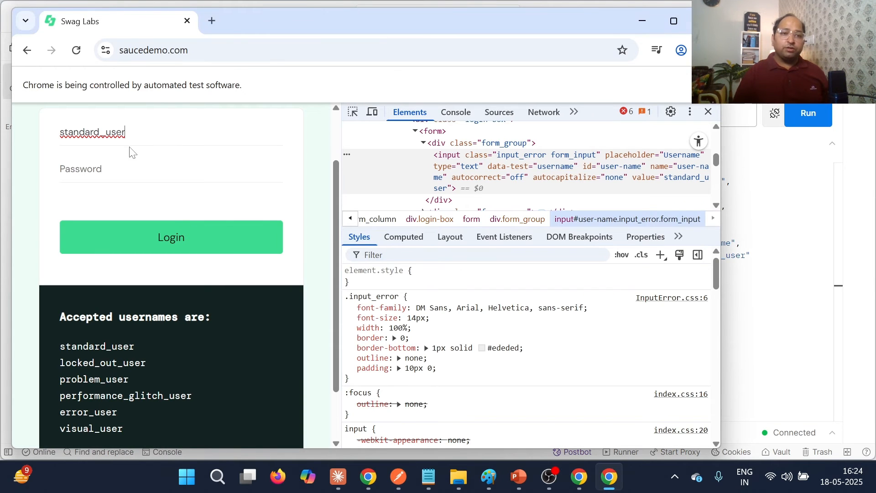
key(ctrl+shift+c)
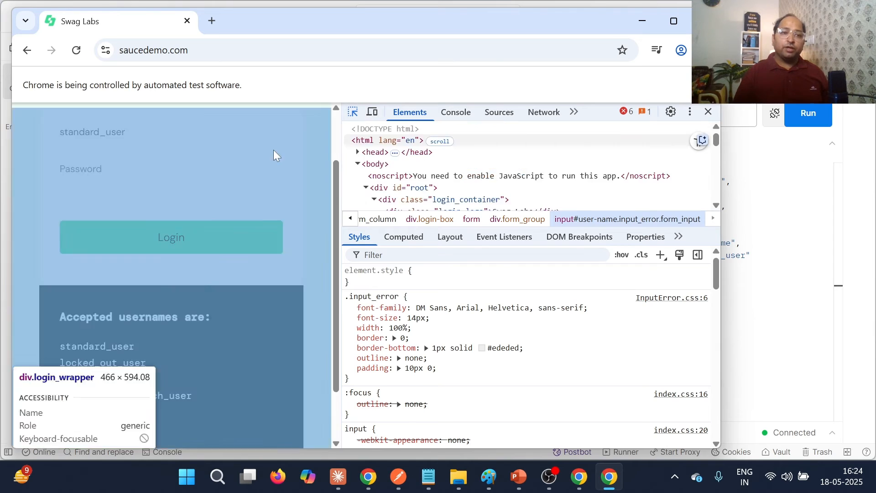
click(84, 175)
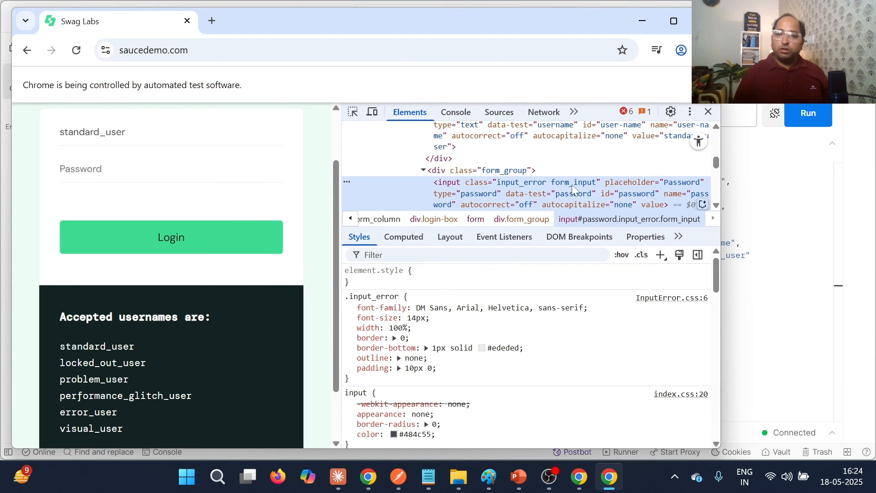
double_click(637, 194)
key(alt+Tab)
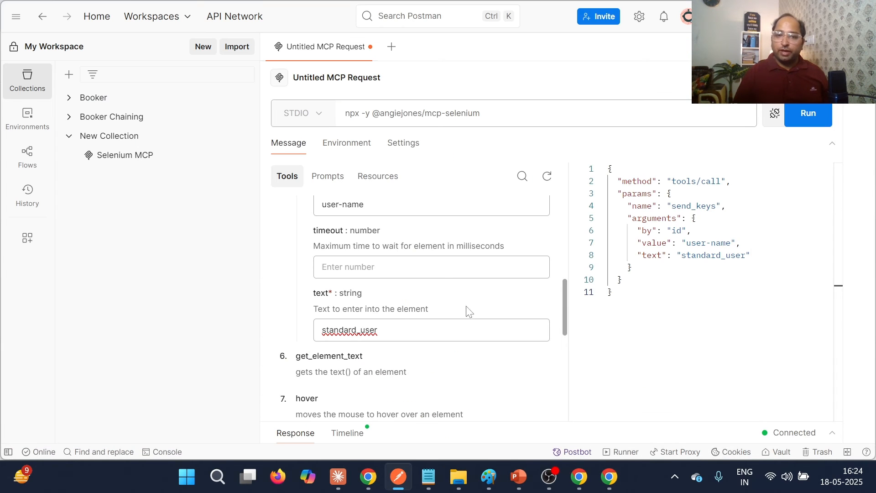
scroll(363, 233, up, 2)
triple_click(360, 273)
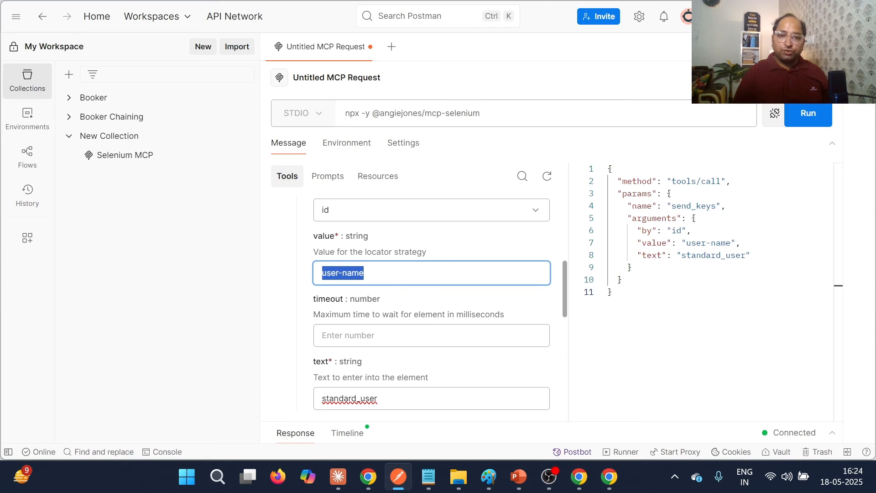
key(ctrl+v)
Copy the account password from the Swag Labs page in Chrome into the send_keys text parameter in Postman and run the request
key(alt+Tab)
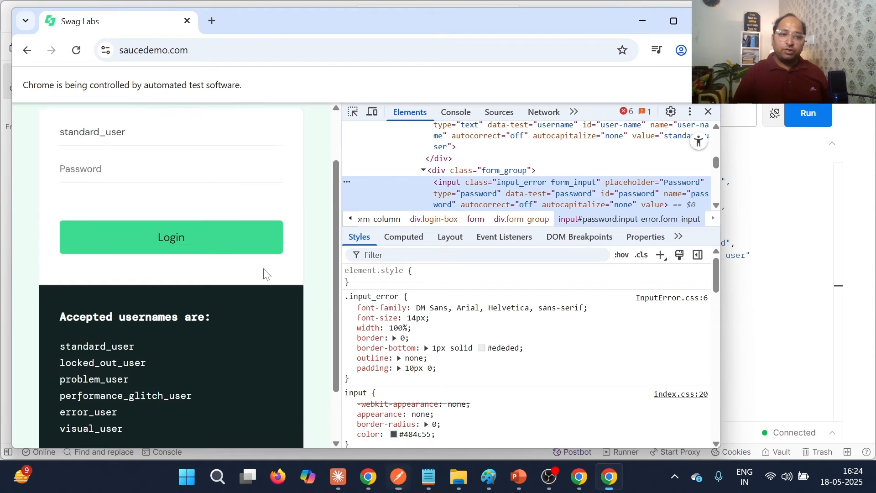
scroll(172, 296, down, 2)
double_click(104, 411)
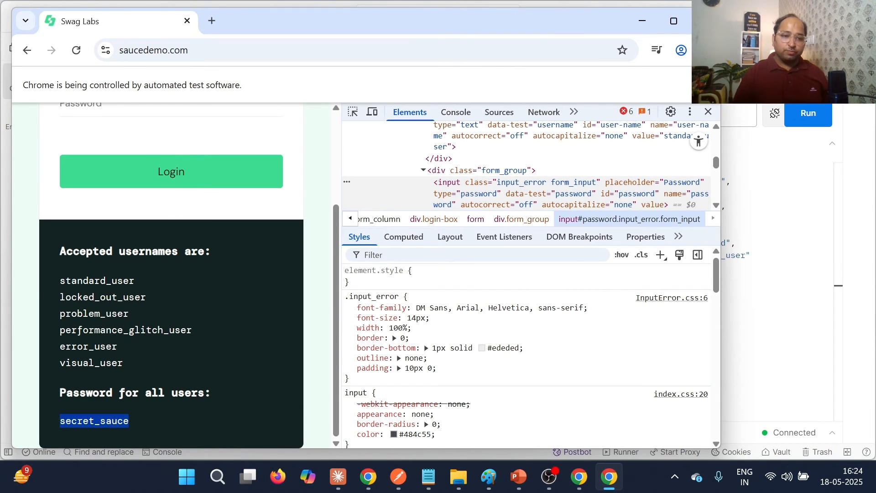
key(alt+Tab)
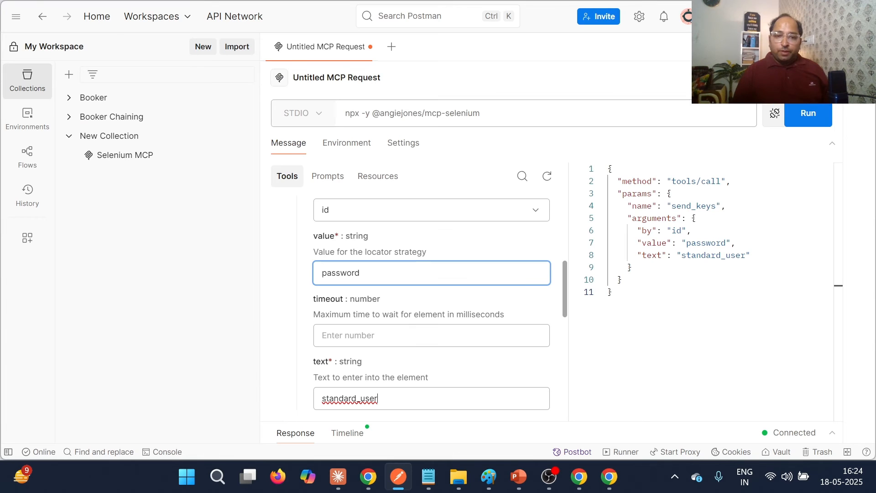
double_click(350, 399)
key(ctrl+v)
click(808, 114)
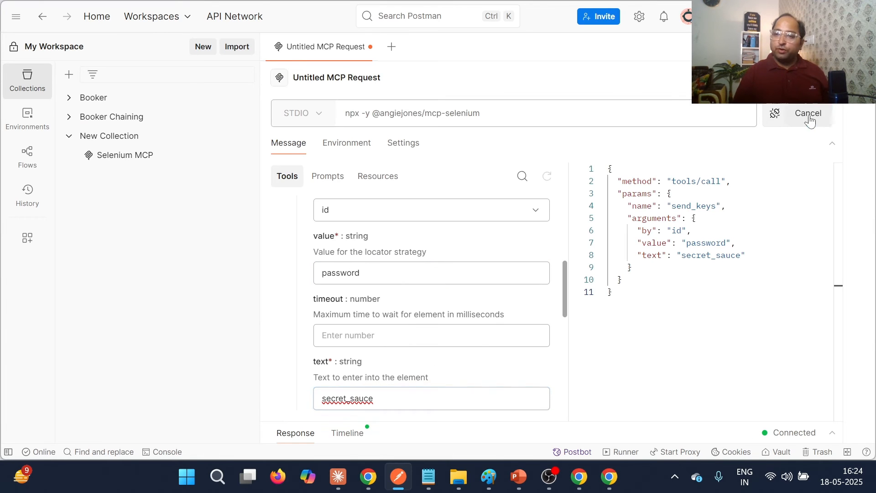
Inspect the Login button on the Swag Labs page in Chrome, copy its id, and return to Postman
key(alt+Tab)
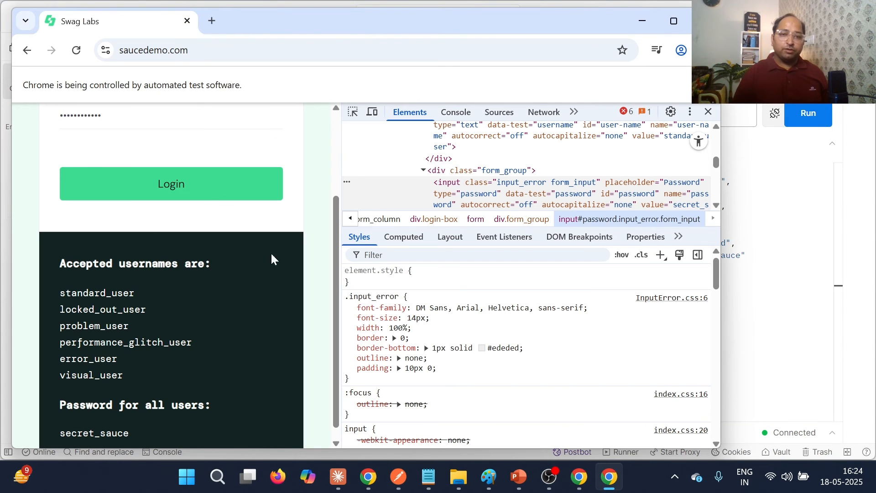
key(ctrl+shift+c)
click(183, 192)
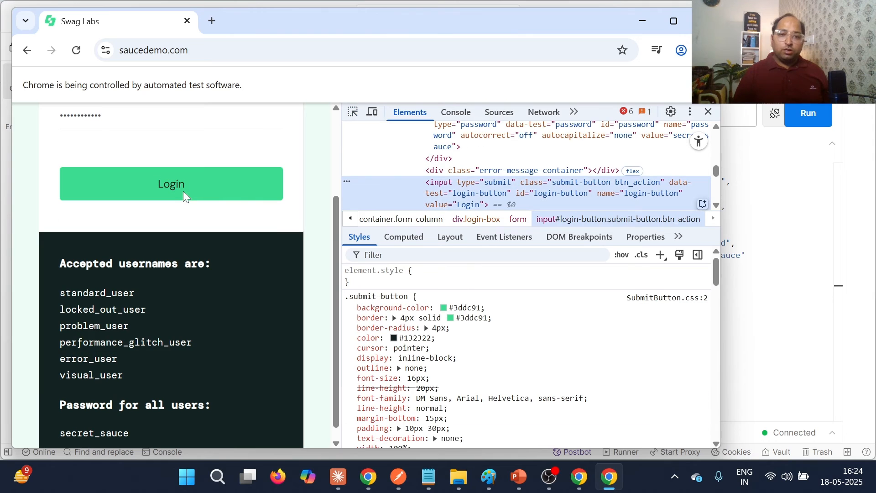
double_click(559, 193)
key(alt+Tab)
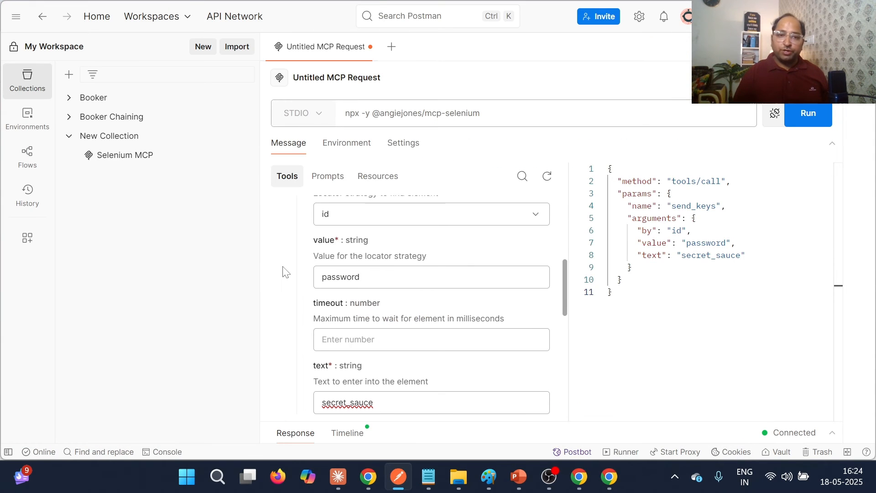
Select the click_element tool, keep id as the locator strategy, and set the locator value to login-button
scroll(284, 272, up, 3)
scroll(292, 285, down, 2)
scroll(292, 285, up, 2)
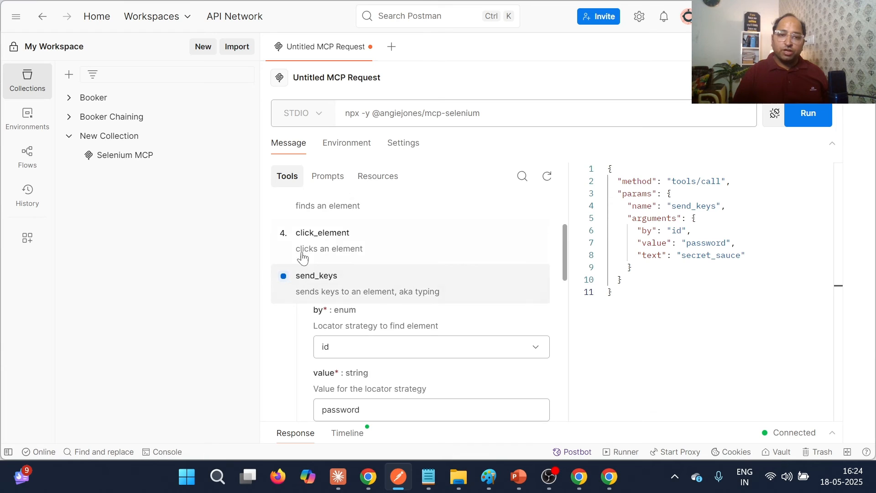
click(301, 234)
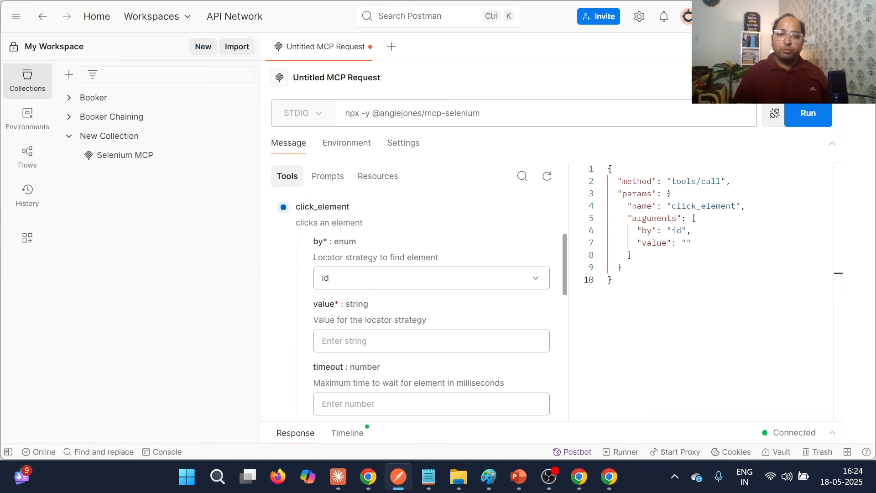
click(356, 341)
key(ctrl+v)
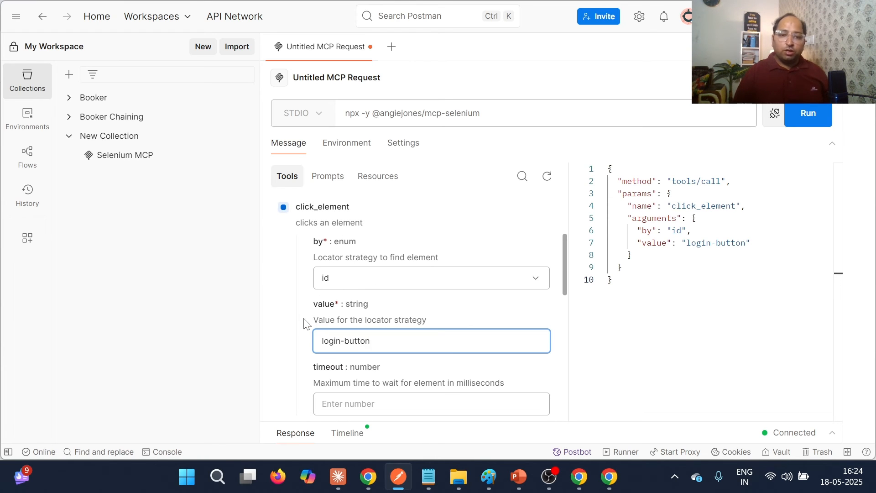
Run the click_element request on the login-button element
scroll(334, 315, down, 1)
scroll(346, 306, up, 1)
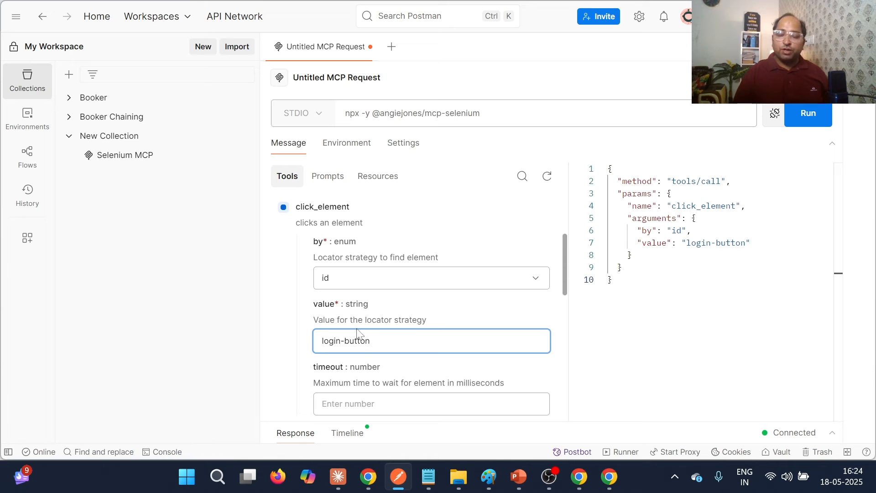
scroll(357, 333, down, 2)
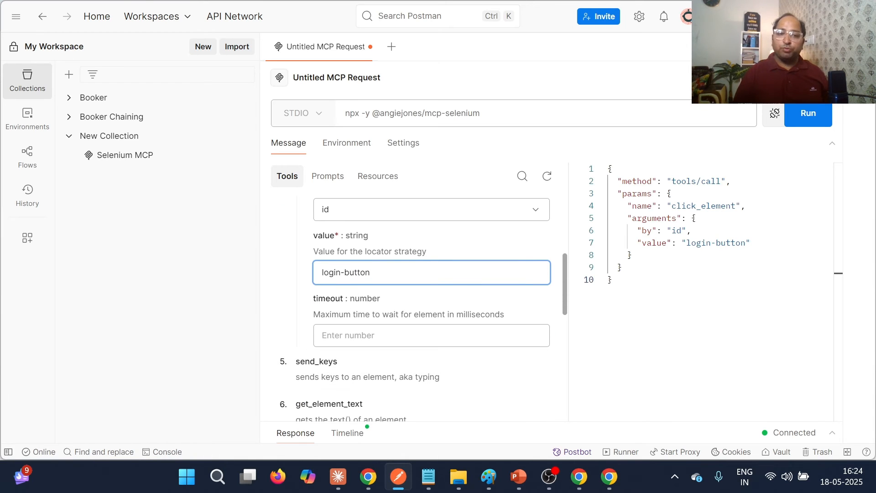
click(806, 114)
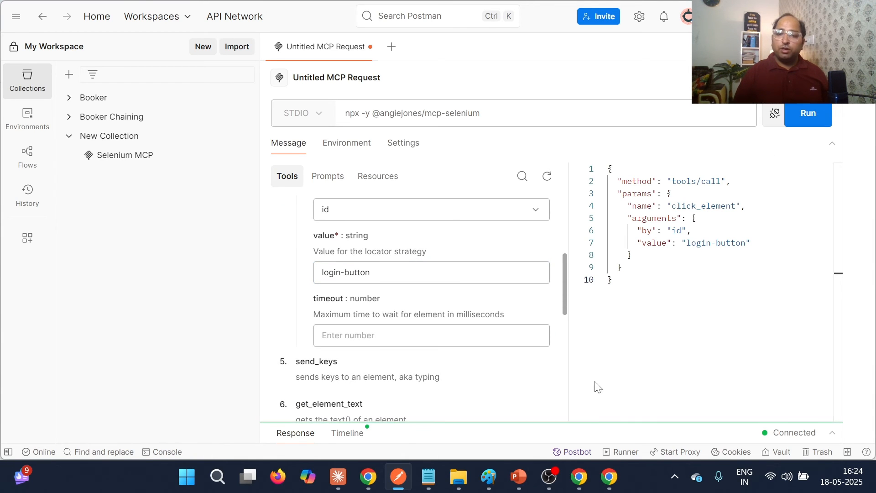
Switch to the automated Chrome window, dismiss the password warning and close the developer tools, and return to Postman
click(609, 474)
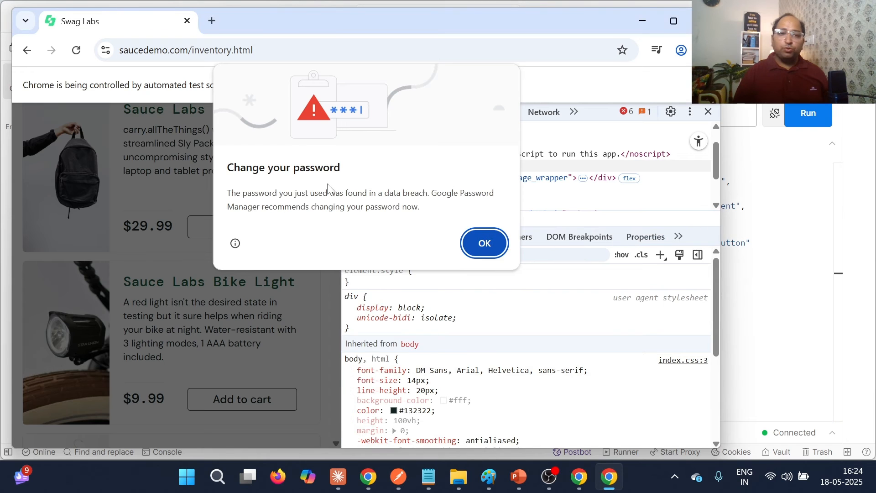
click(485, 243)
click(709, 112)
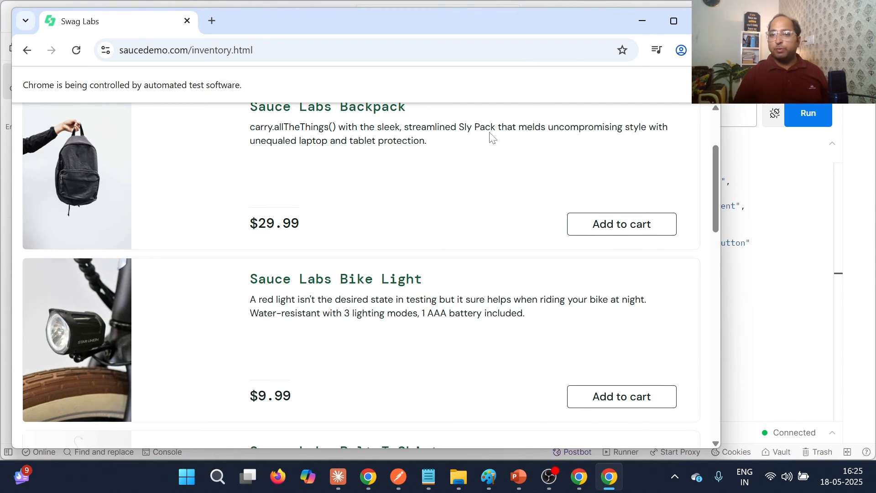
mouse_move(679, 28)
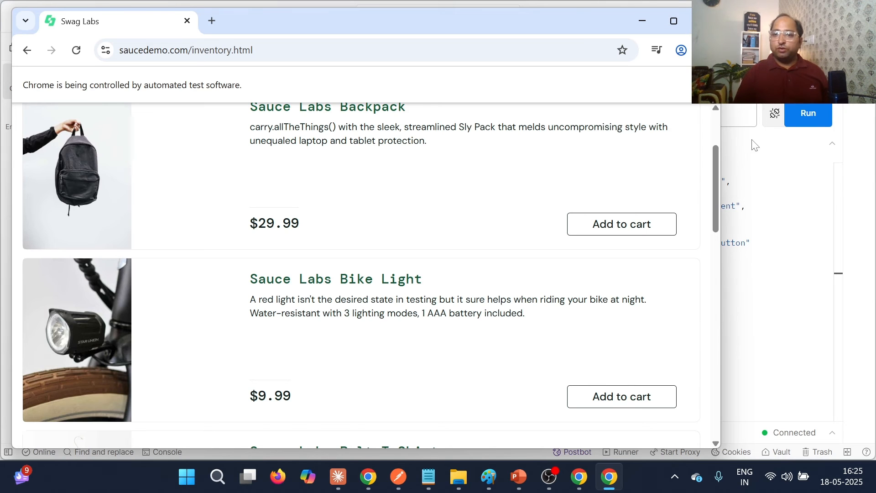
click(754, 145)
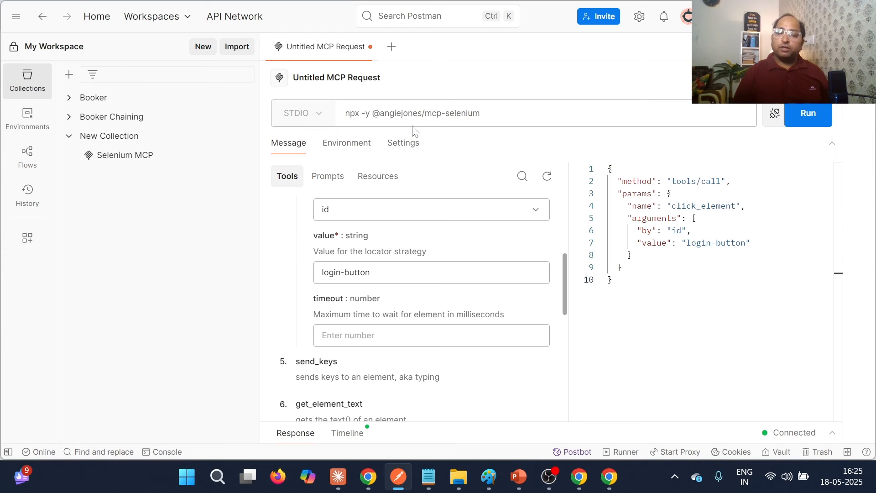
click(392, 47)
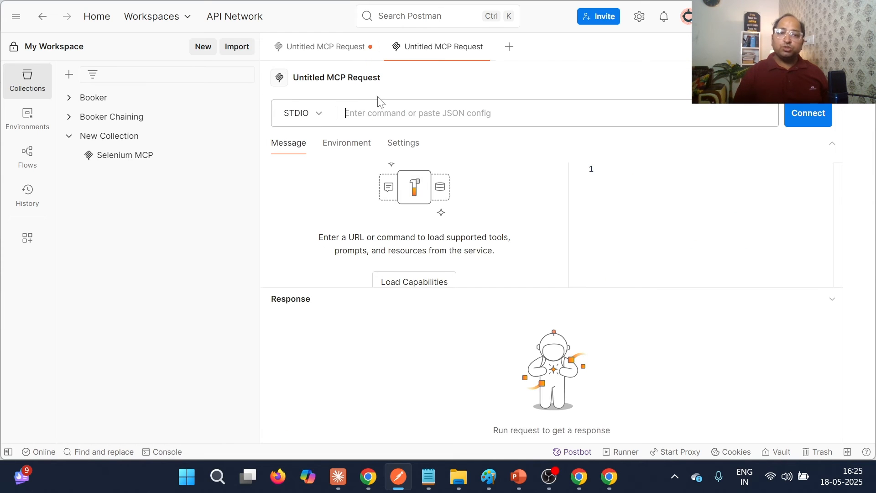
click(325, 111)
click(315, 164)
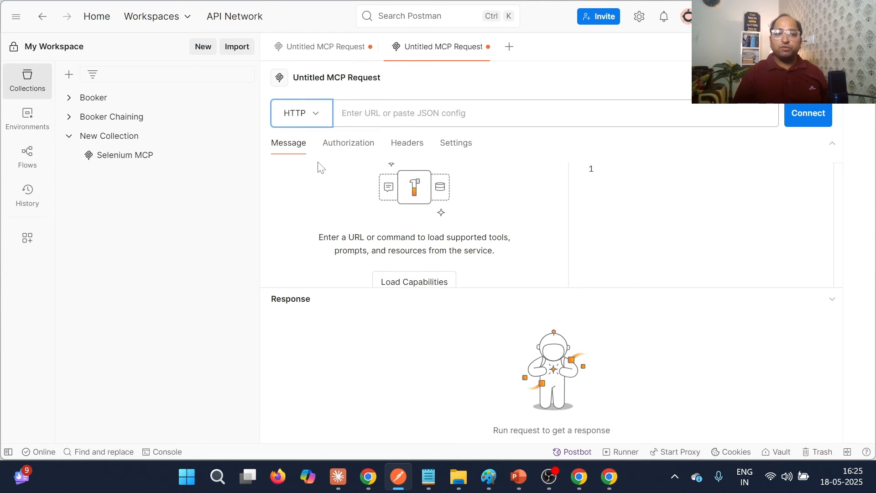
click(403, 113)
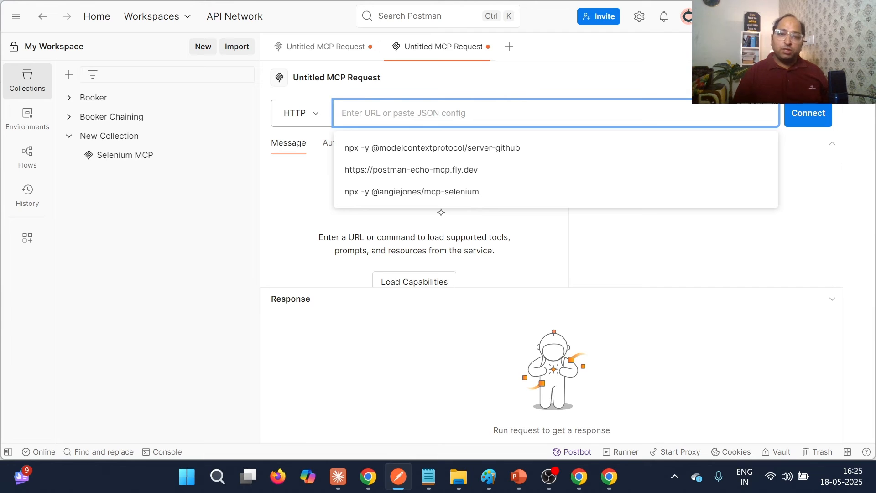
click(419, 170)
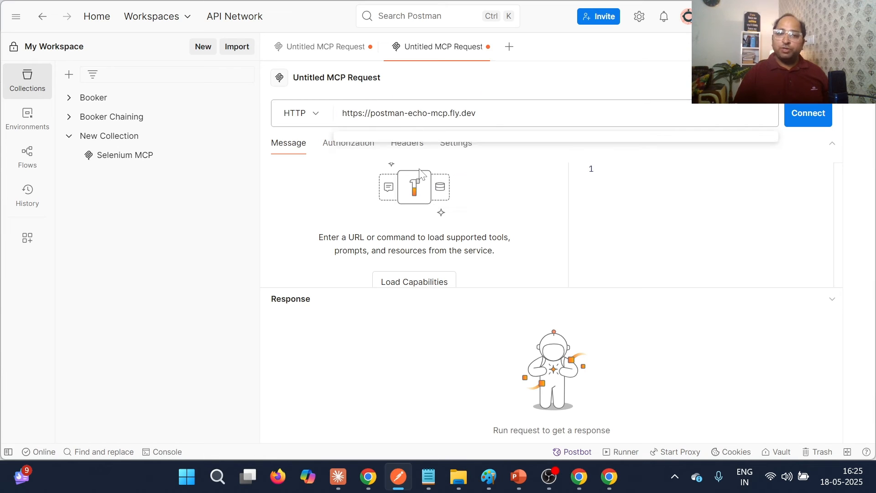
click(817, 114)
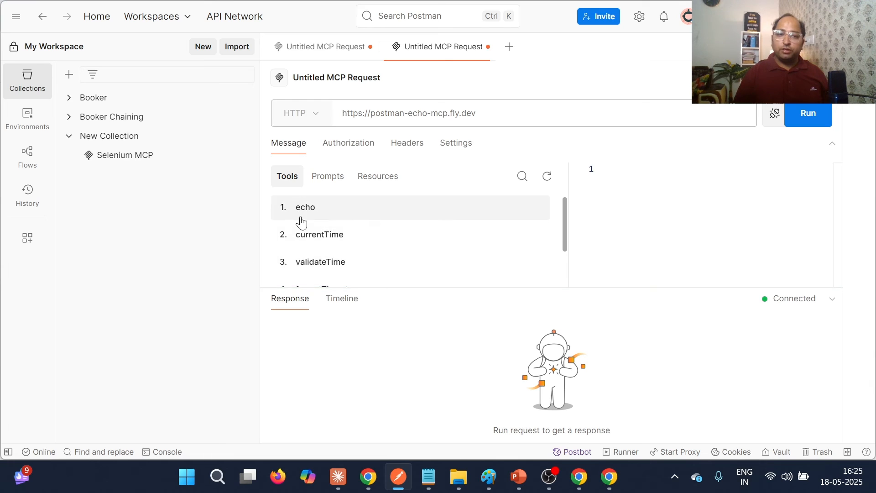
Select the echo tool, set its message to "Hello" plus a first name joined to "AutomationDestination", and run the request
click(300, 210)
text(He)
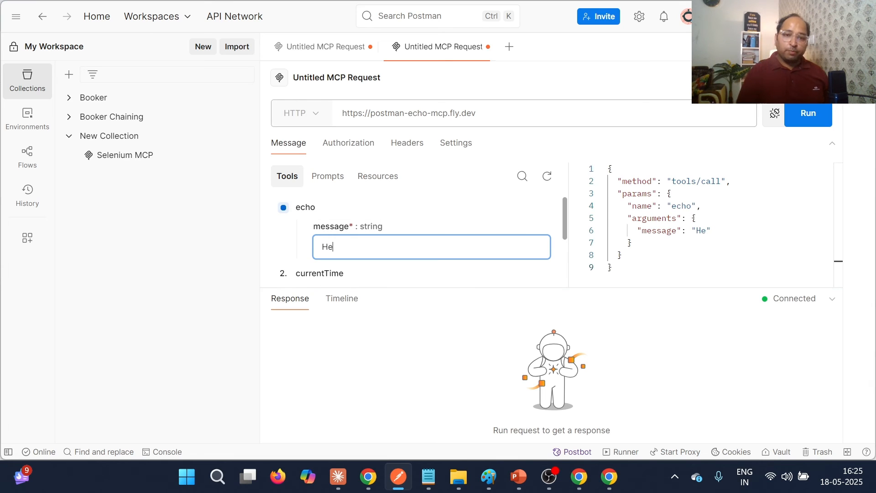
text(llo PrinceA)
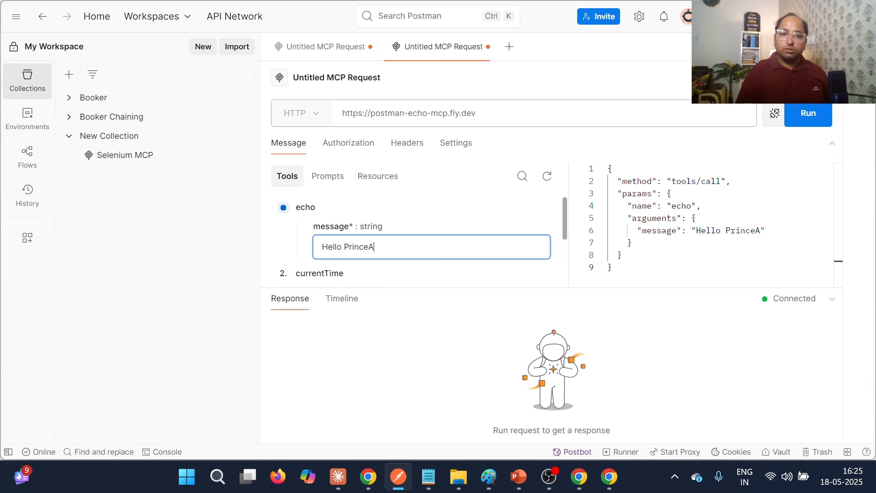
text(utomationDestnia)
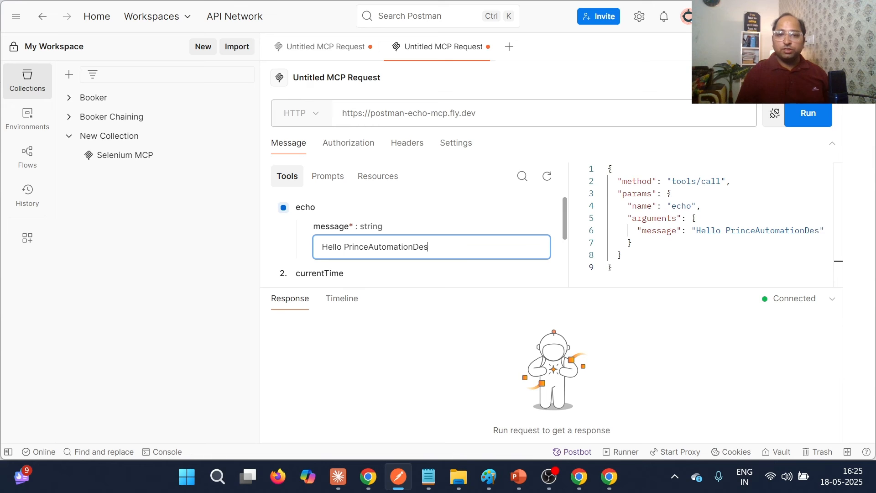
key(BackSpace)
key(BackSpace)
text(ina)
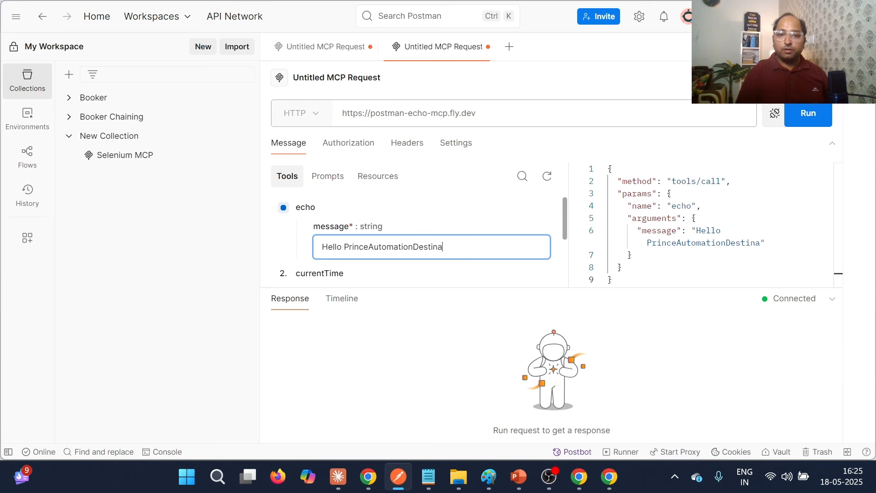
text(tion)
click(808, 113)
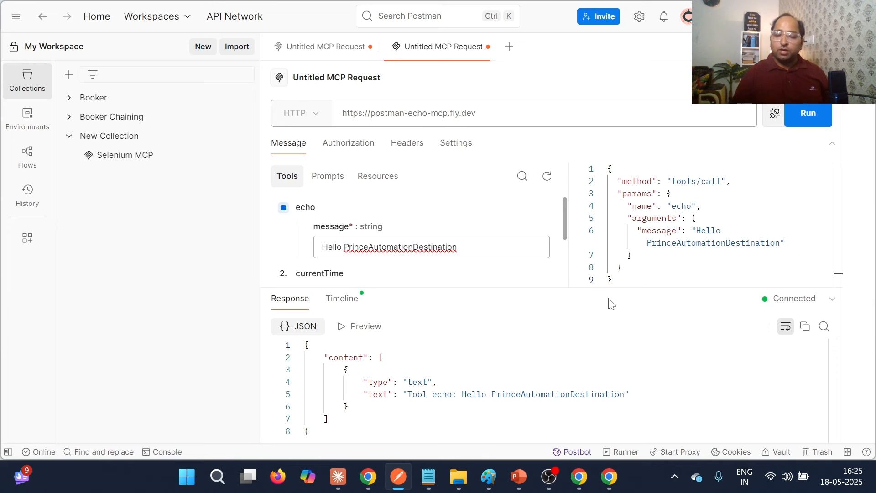
Create another MCP request, and in Chrome open the GitHub server page from the modelcontextprotocol/servers README
click(509, 46)
click(368, 477)
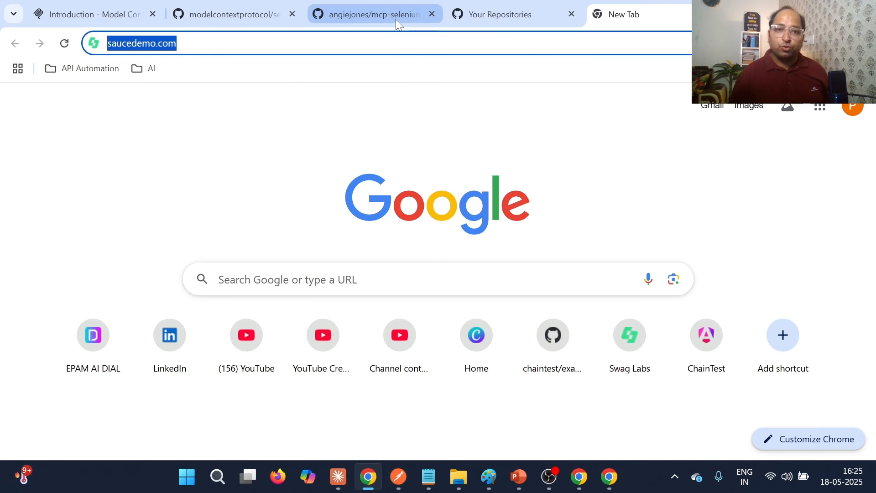
click(270, 17)
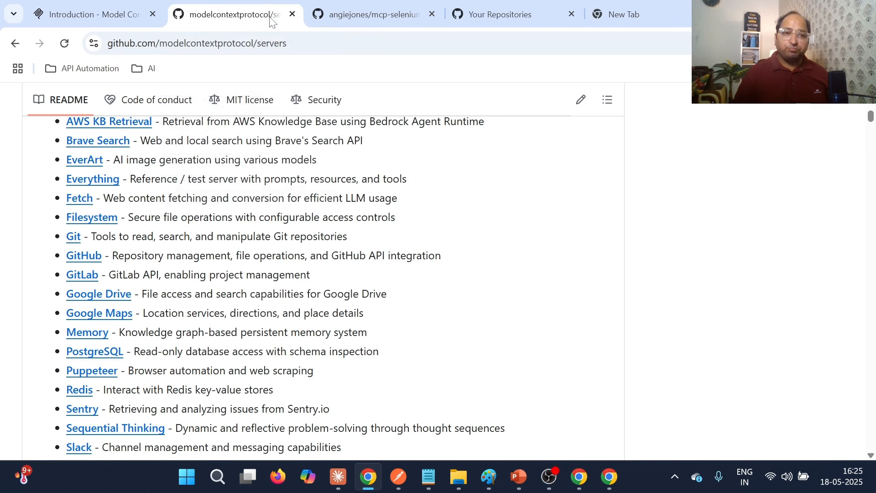
click(93, 266)
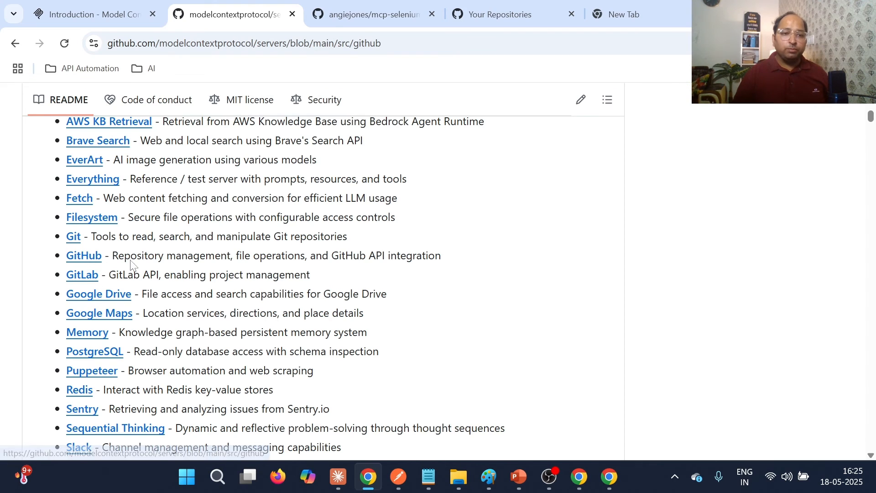
Review the Tools section of the GitHub MCP server page, including each tool's purpose and inputs
scroll(379, 326, down, 15)
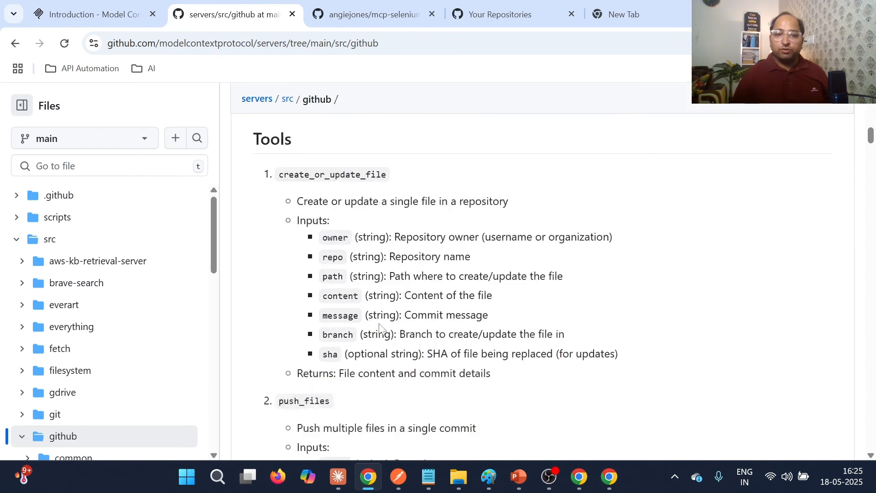
scroll(382, 328, up, 4)
scroll(381, 327, up, 6)
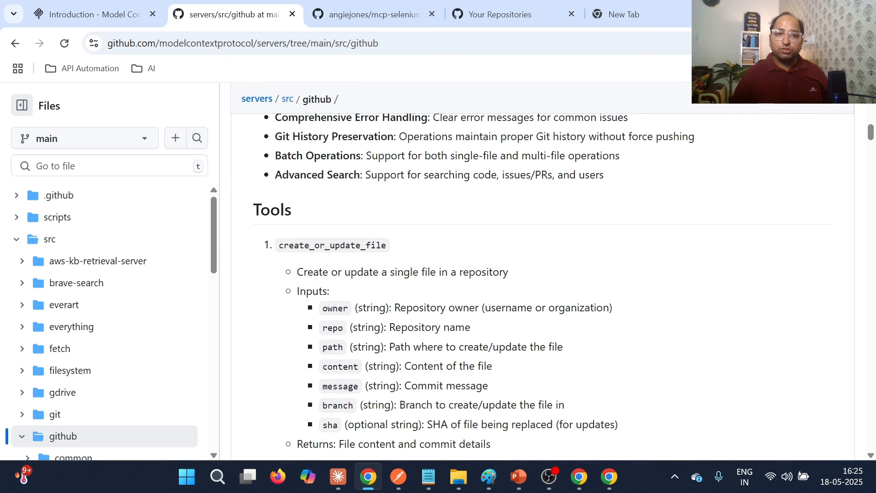
scroll(327, 267, down, 2)
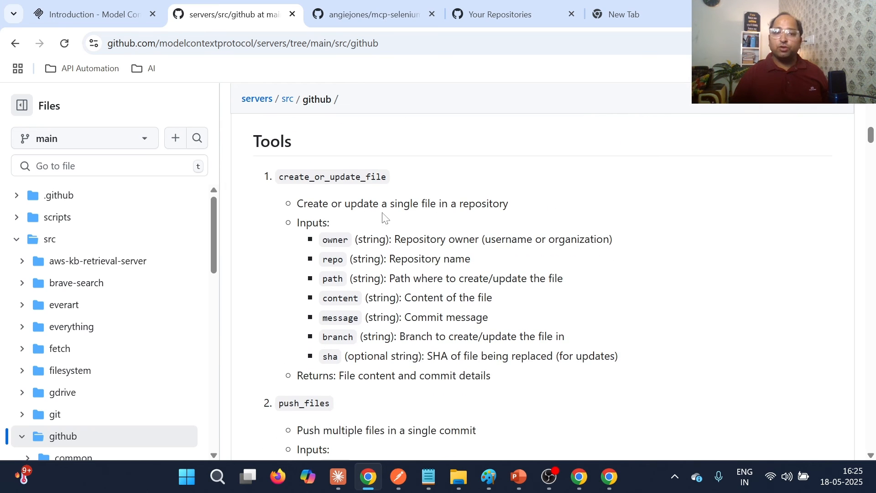
scroll(386, 218, down, 6)
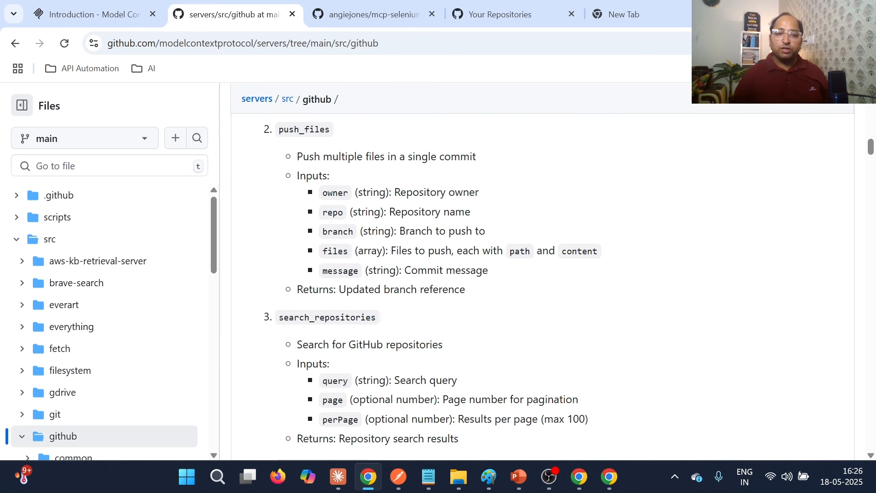
scroll(332, 316, down, 8)
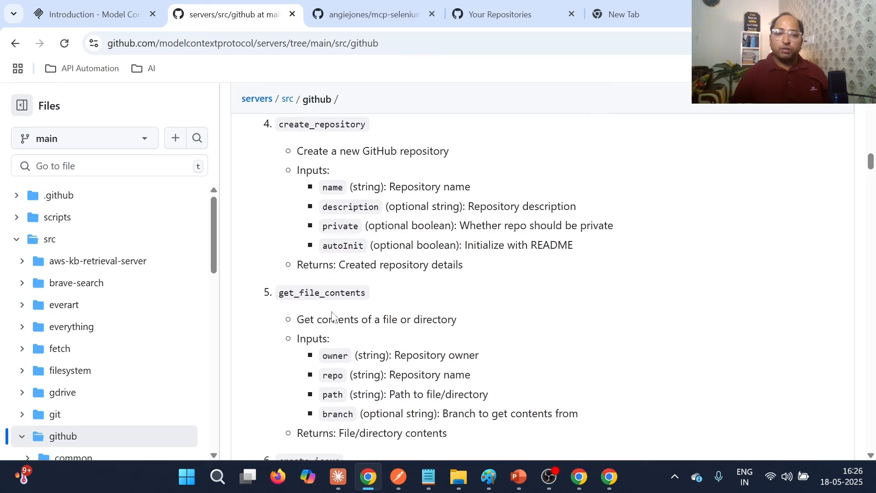
scroll(332, 316, down, 15)
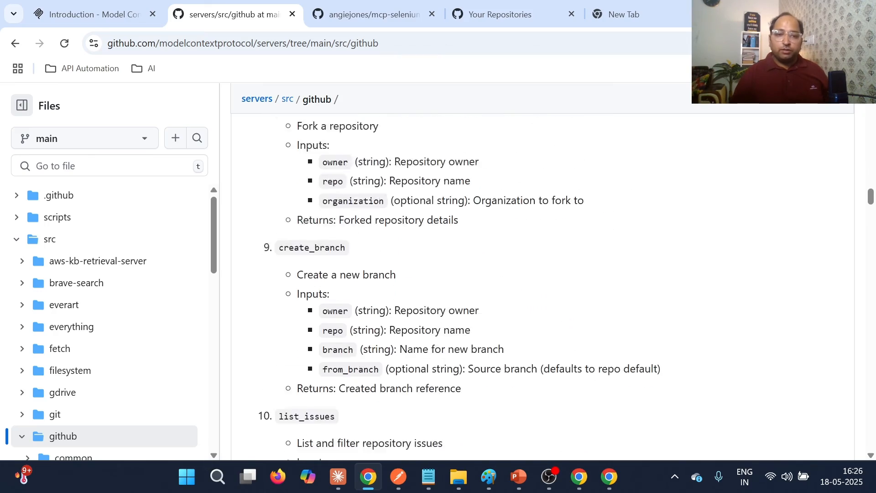
scroll(438, 283, down, 20)
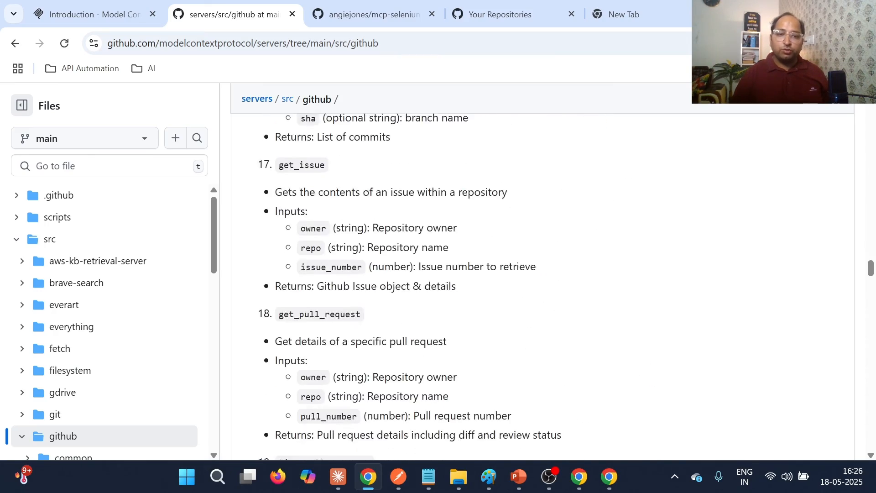
scroll(438, 283, down, 20)
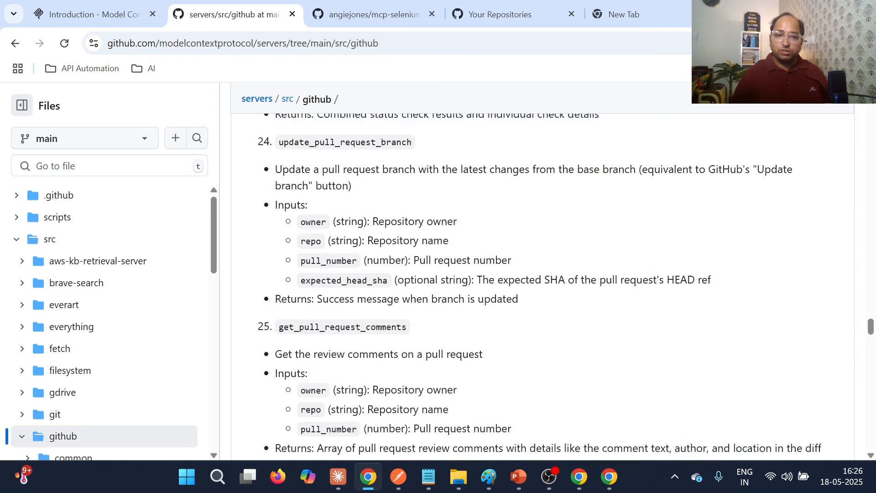
Copy the GitHub server's NPX configuration, paste it into the new STDIO request in Postman, and return to the Chrome page
scroll(438, 283, down, 20)
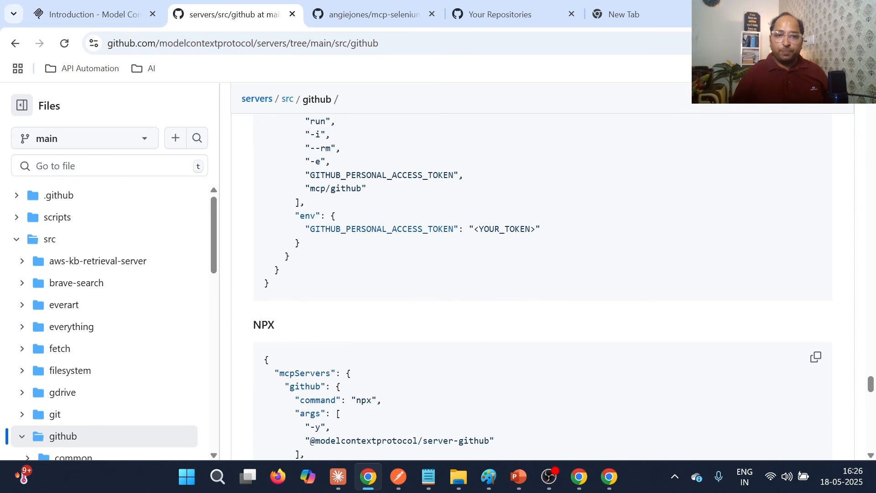
scroll(543, 283, down, 5)
scroll(543, 282, up, 8)
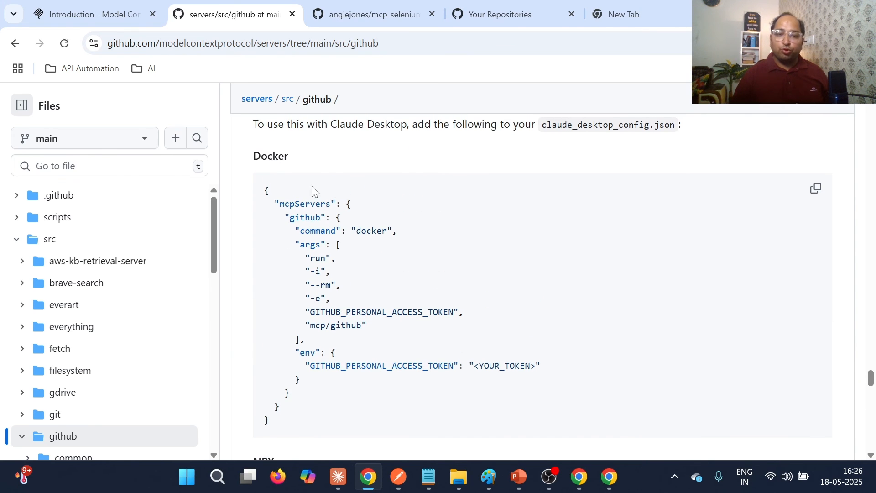
scroll(330, 196, down, 6)
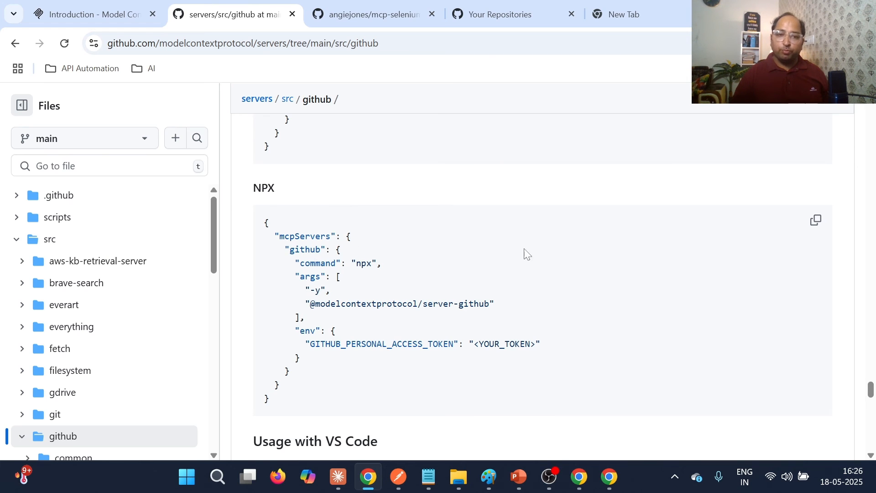
click(816, 222)
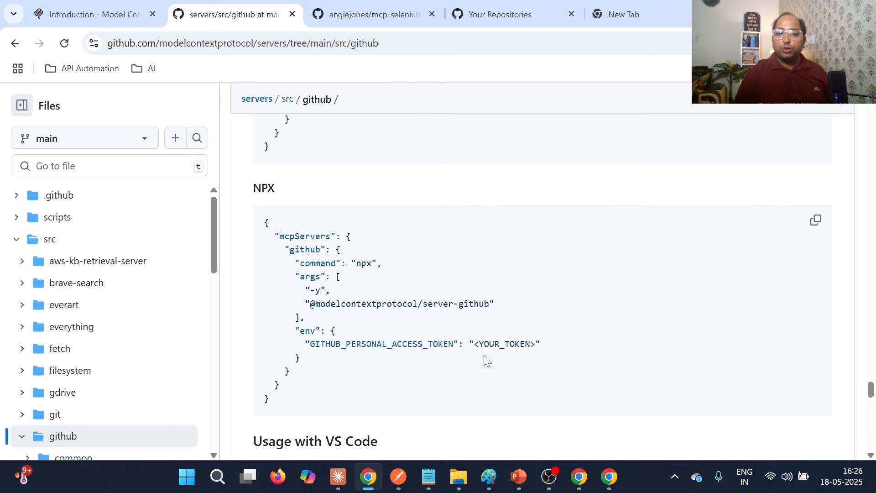
click(398, 477)
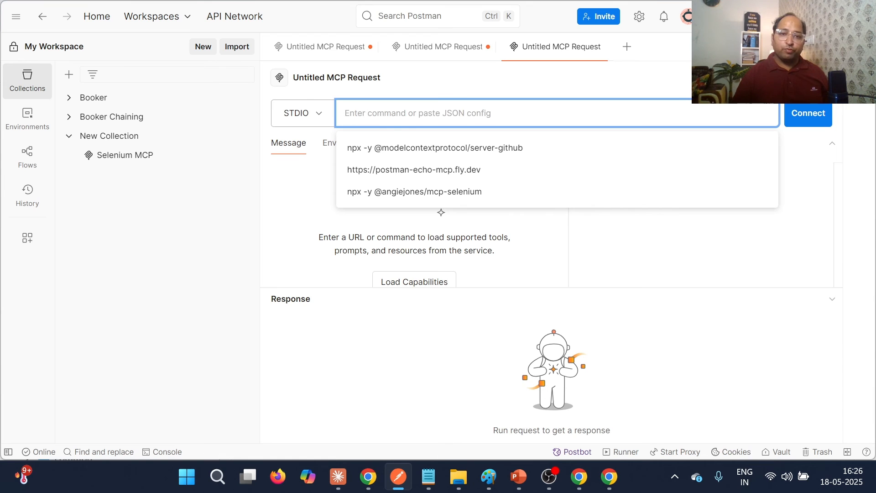
key(ctrl+v)
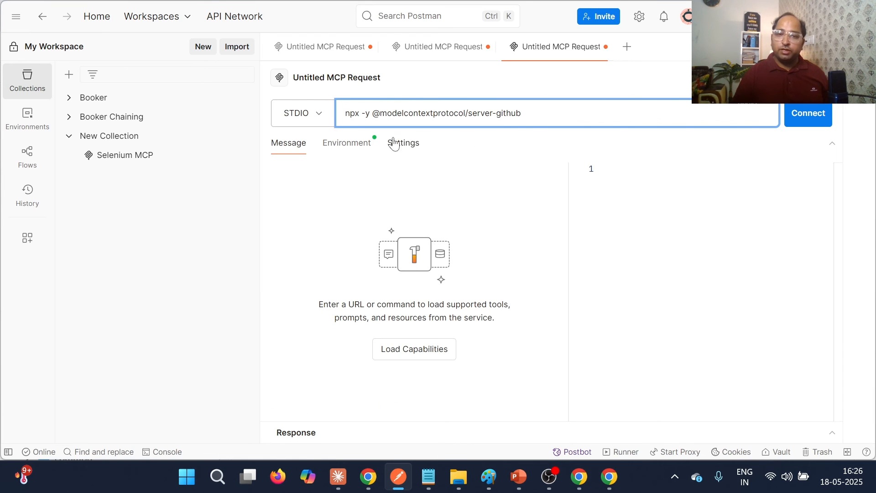
key(alt+Tab)
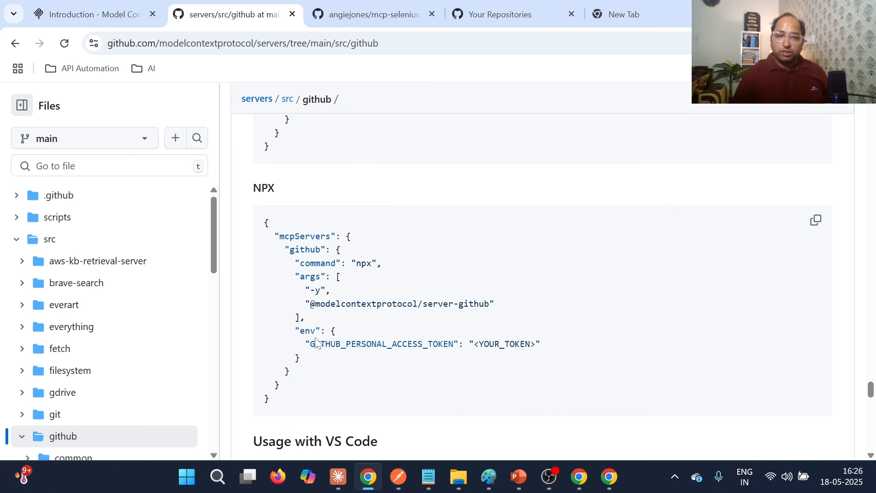
Switch to Postman and clear the placeholder value of the GITHUB_PERSONAL_ACCESS_TOKEN environment variable in the GitHub MCP request
key(alt+Tab)
click(355, 146)
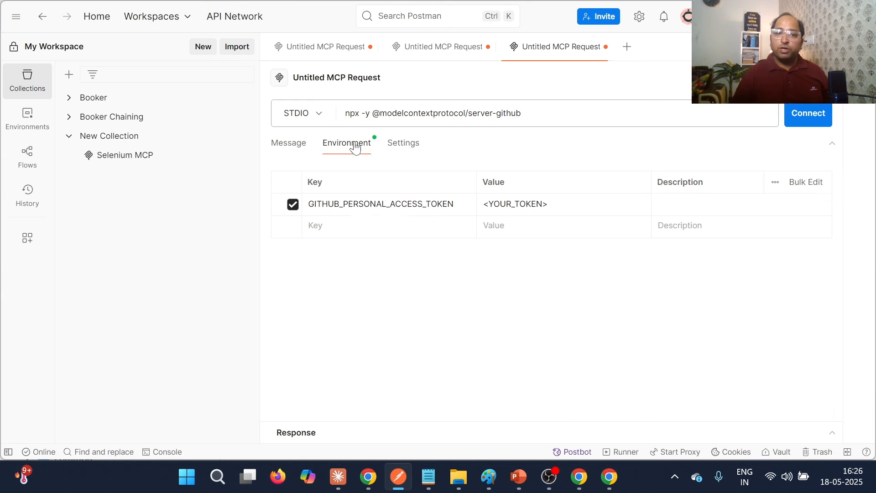
click(551, 204)
key(ctrl+a)
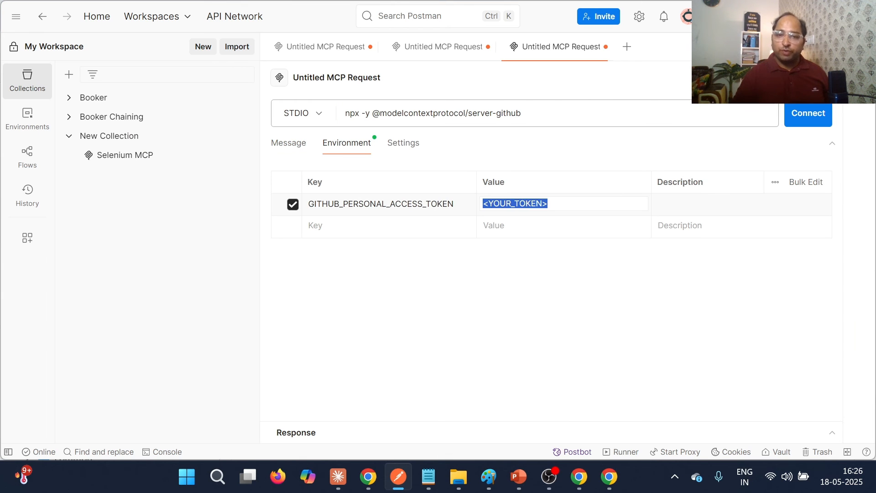
key(BackSpace)
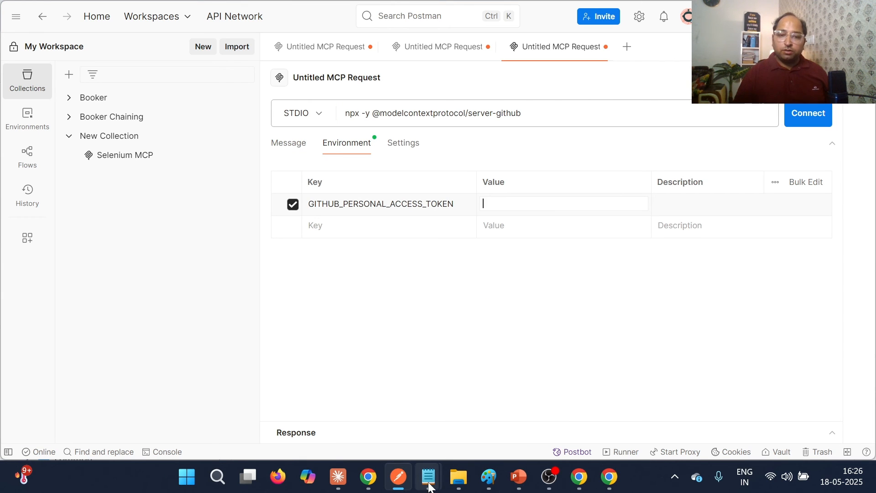
Switch to Postman.txt in Notepad and copy the GitHub access token on its first line
mouse_move(428, 476)
click(724, 412)
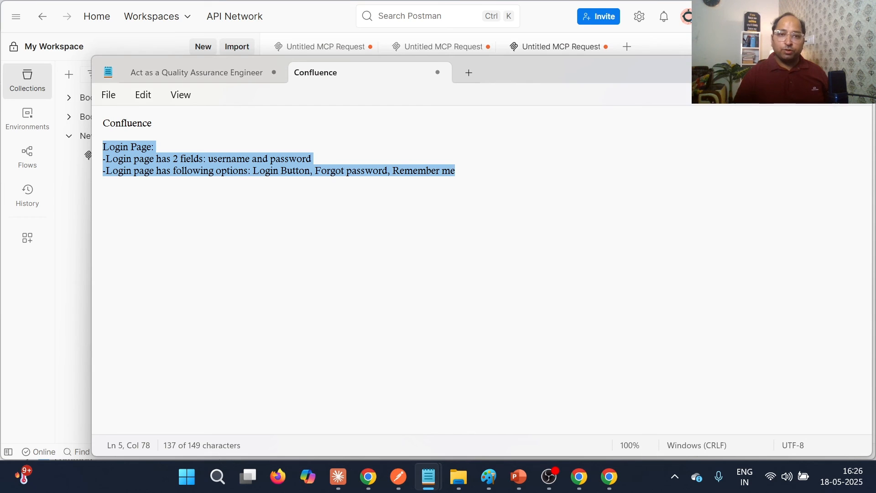
mouse_move(428, 476)
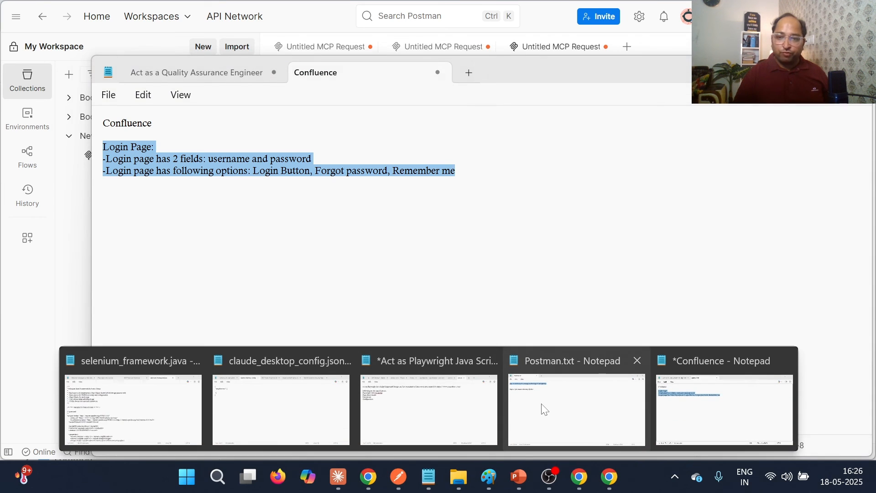
click(543, 409)
key(Right)
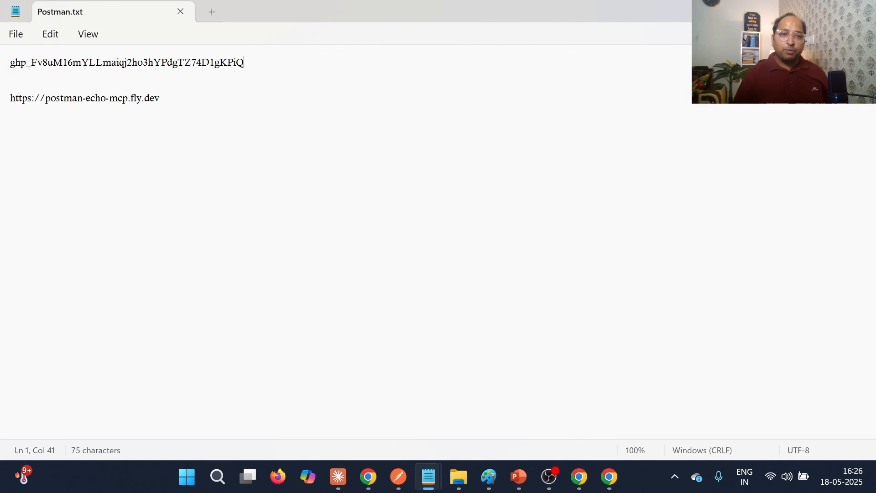
click(11, 67)
key(shift+End)
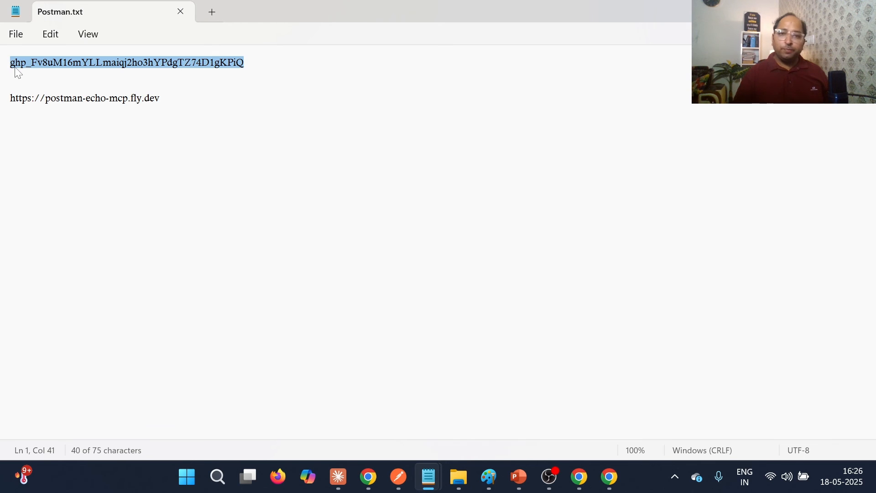
Return to Postman and paste the access token as the value of GITHUB_PERSONAL_ACCESS_TOKEN
key(alt+Tab)
key(alt+Tab)
key(Tab)
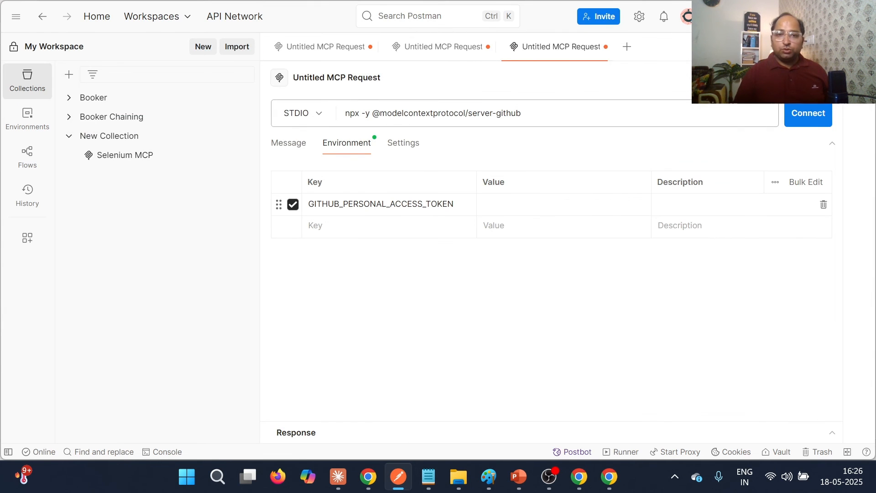
key(ctrl+v)
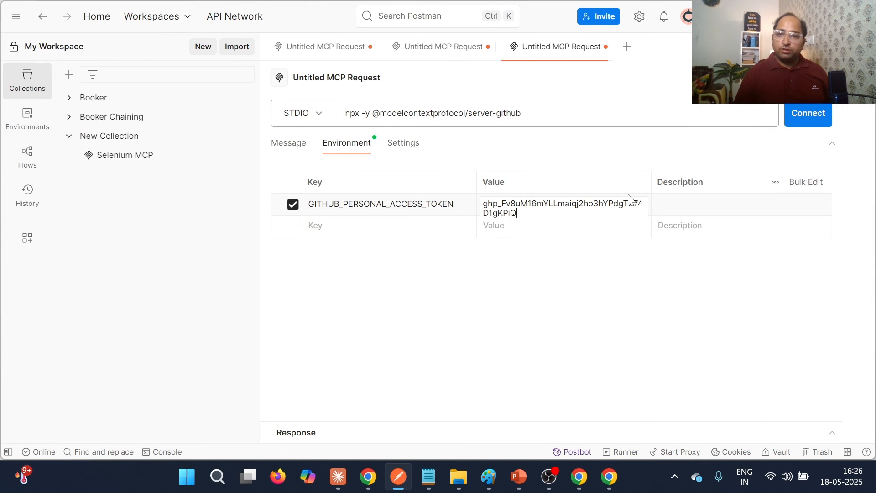
Connect to the GitHub MCP server and select its create_repository tool for the message
click(804, 120)
click(539, 299)
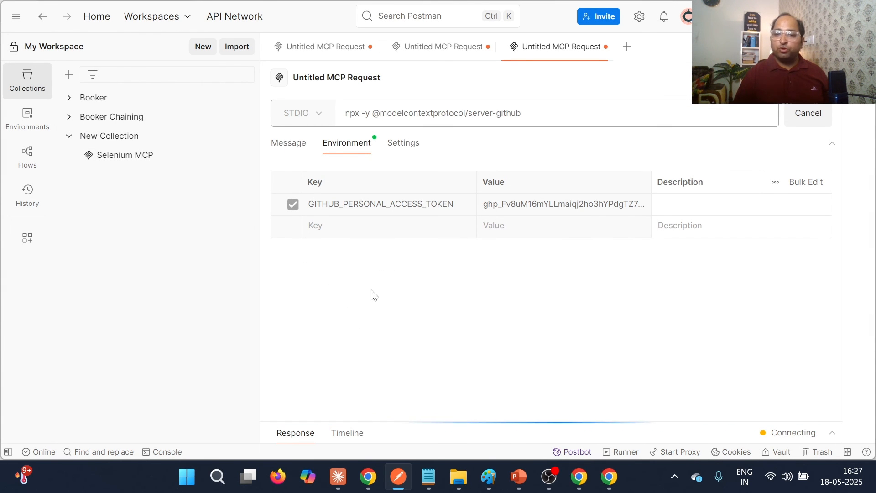
click(288, 143)
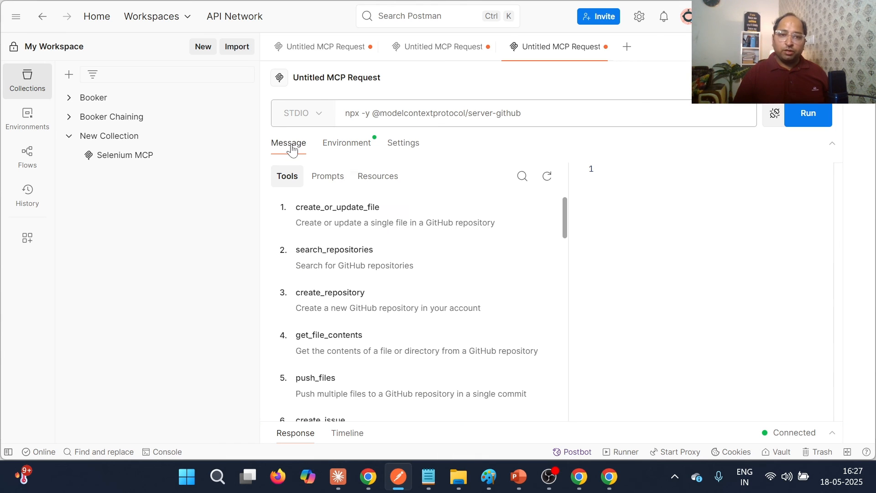
click(352, 303)
Switch to Chrome and reload the Your Repositories page to check which GitHub repositories already exist
click(368, 476)
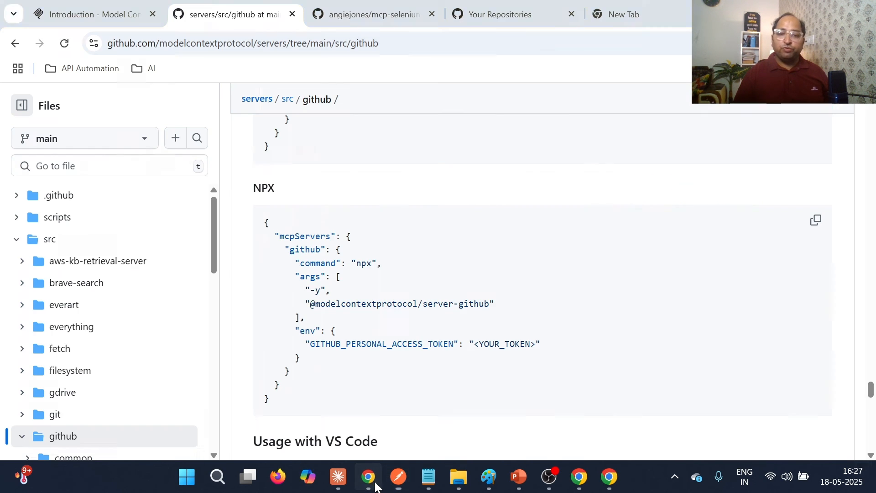
click(501, 14)
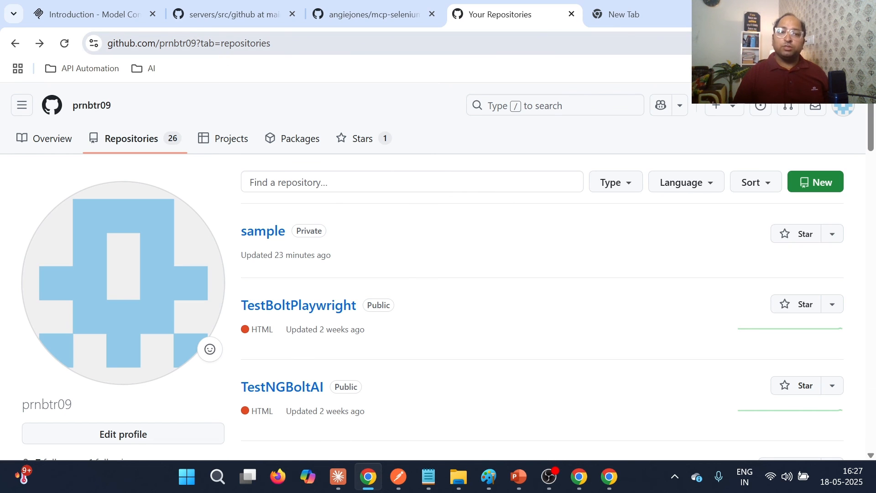
click(387, 43)
key(Return)
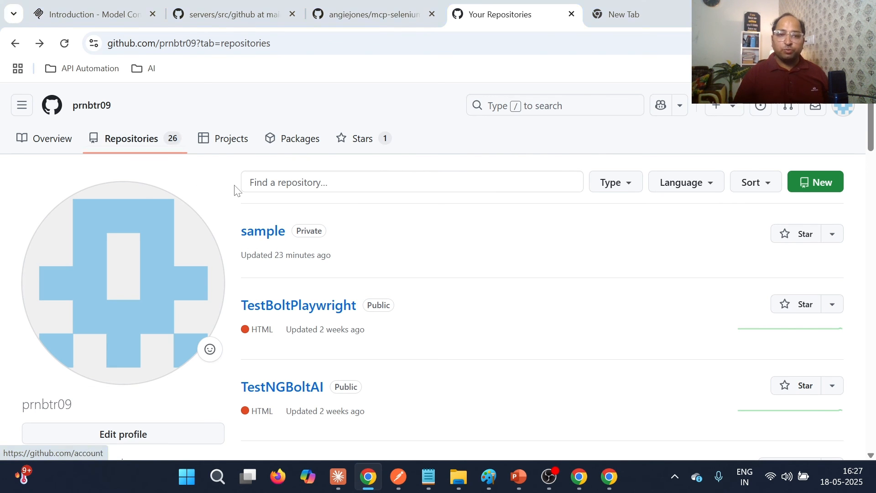
Back in Postman, set the repository name to "Postman Demo", set private and autoInit to True, and run the request
key(alt+Tab)
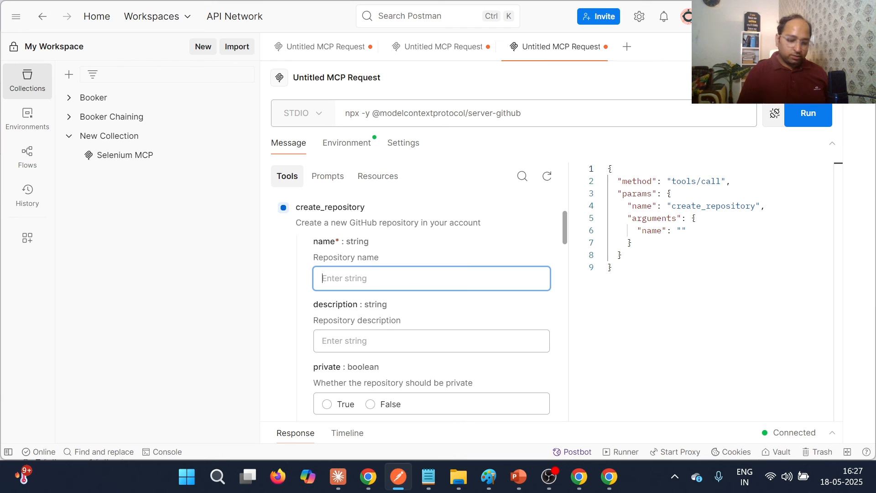
text(Postman )
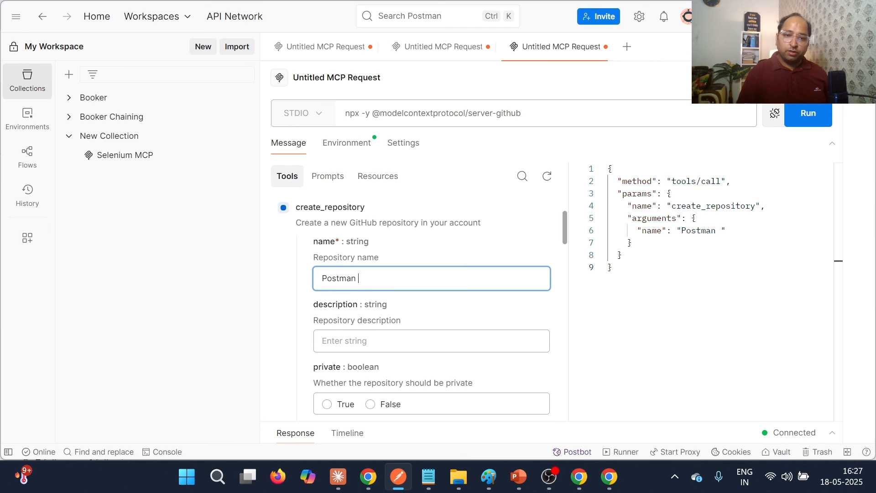
text(Demo)
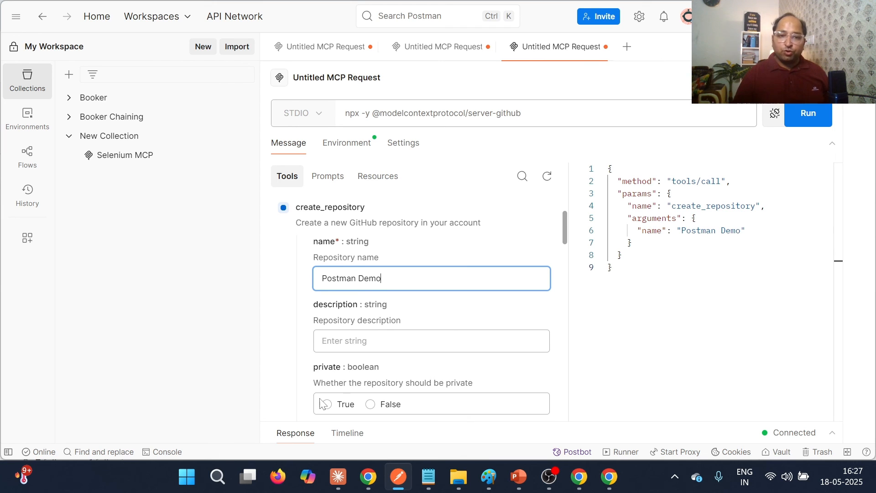
scroll(322, 397, down, 2)
click(329, 337)
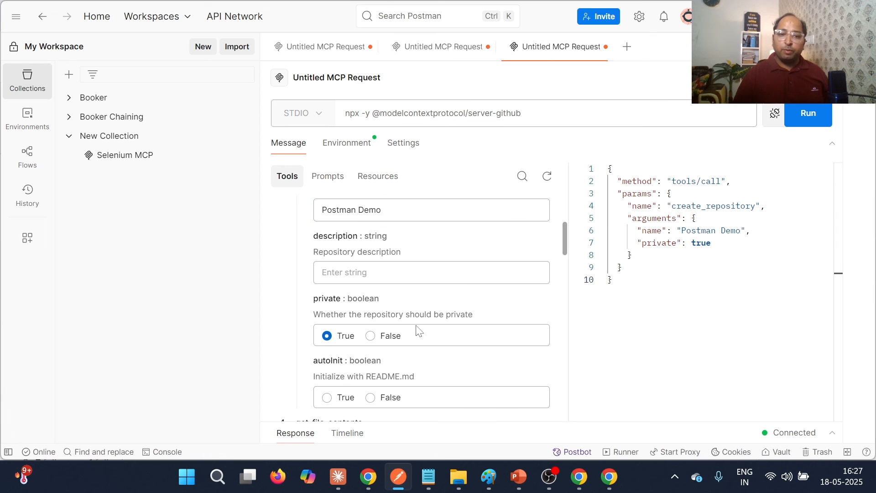
scroll(384, 337, down, 2)
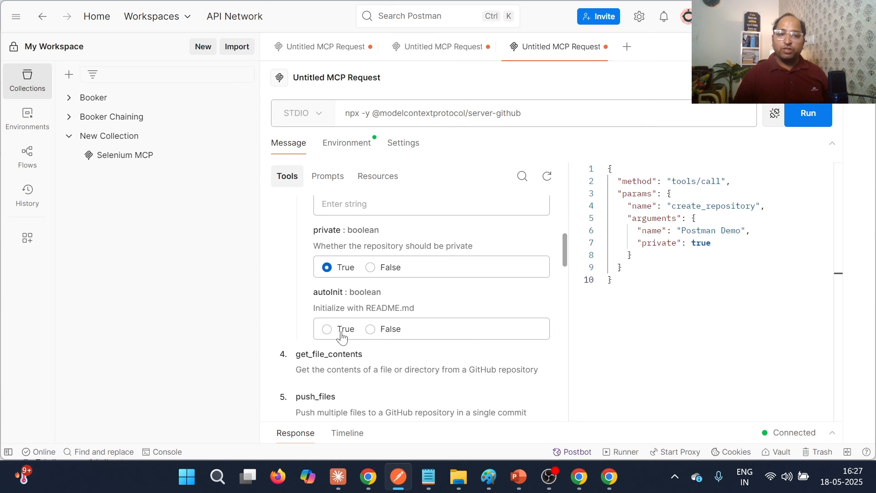
click(342, 335)
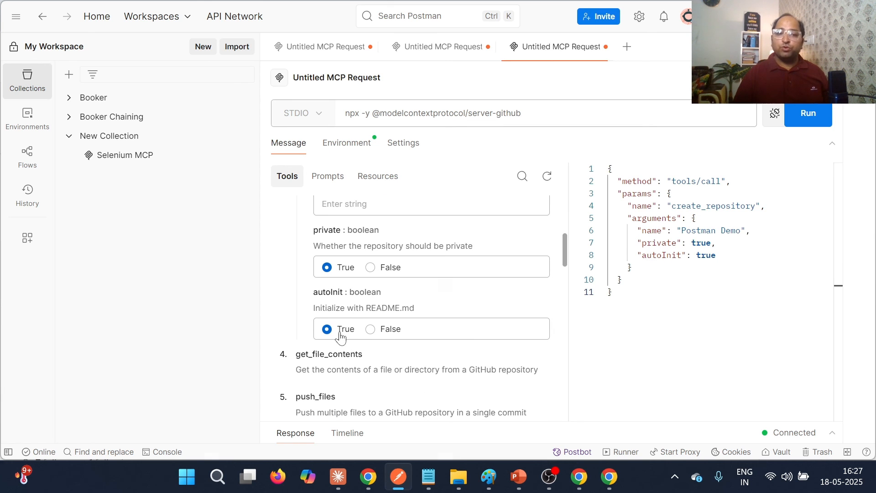
click(817, 113)
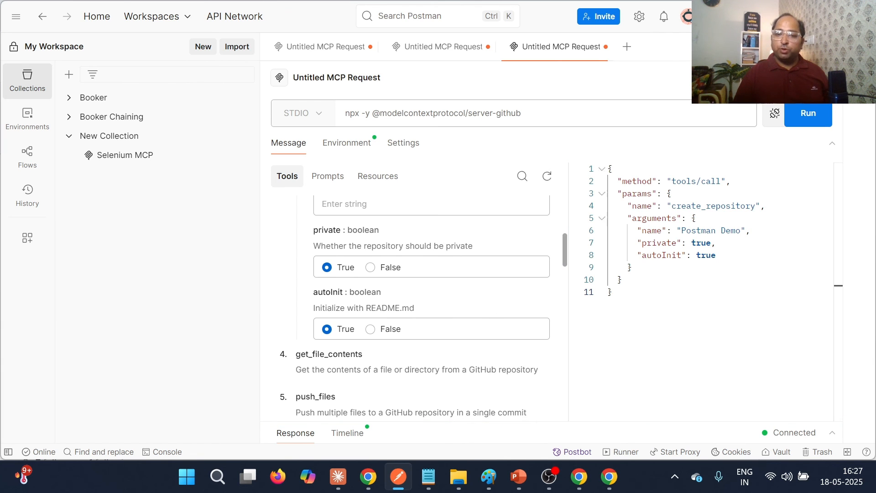
Reload the Your Repositories page in Chrome to check for the new repository, and return to Postman
key(alt+Tab)
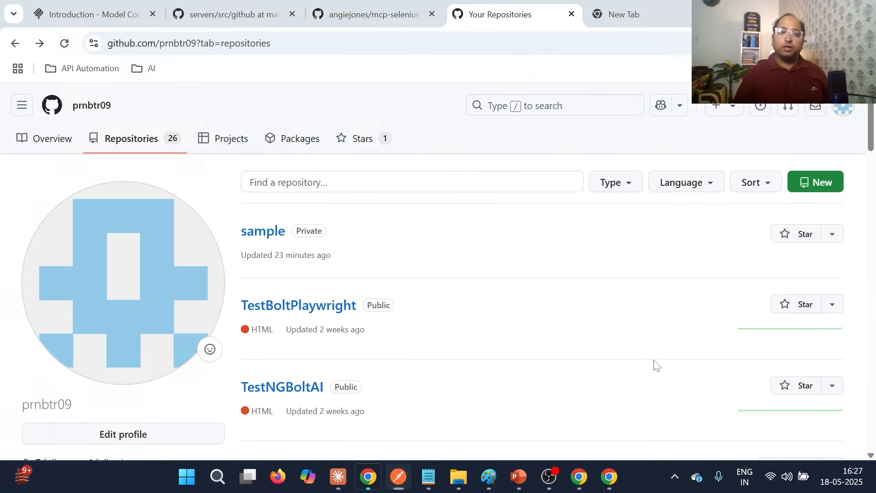
click(65, 43)
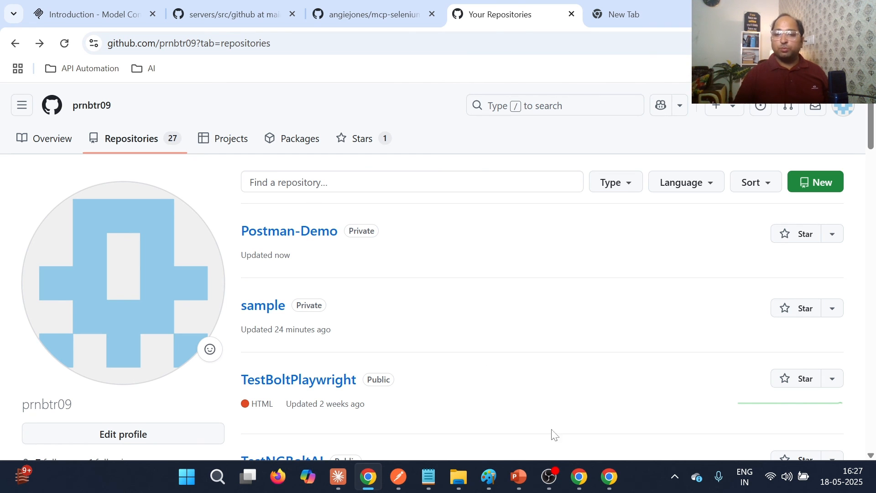
click(398, 477)
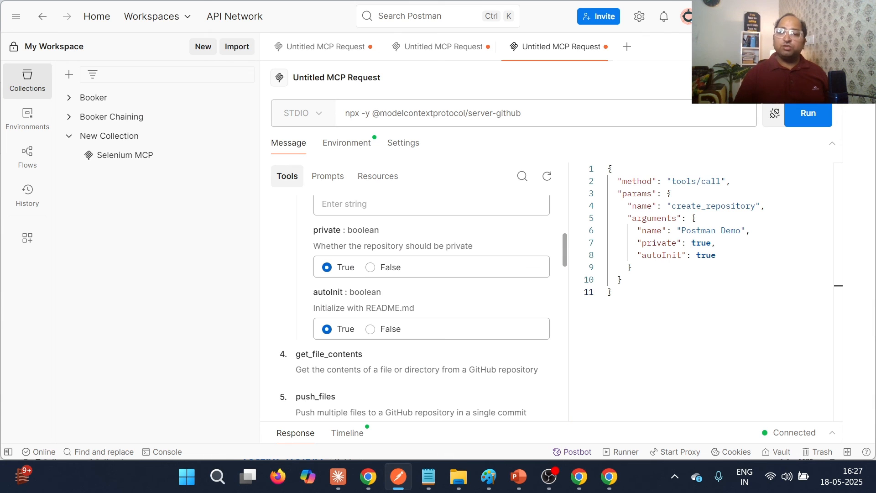
Open the Selenium MCP server request and review the messages in its timeline back to the initial connection
scroll(386, 269, up, 3)
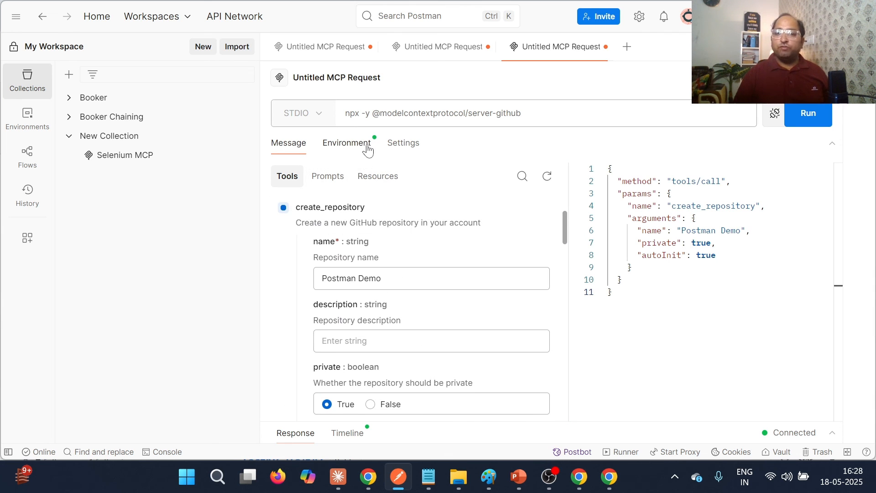
click(327, 51)
click(363, 434)
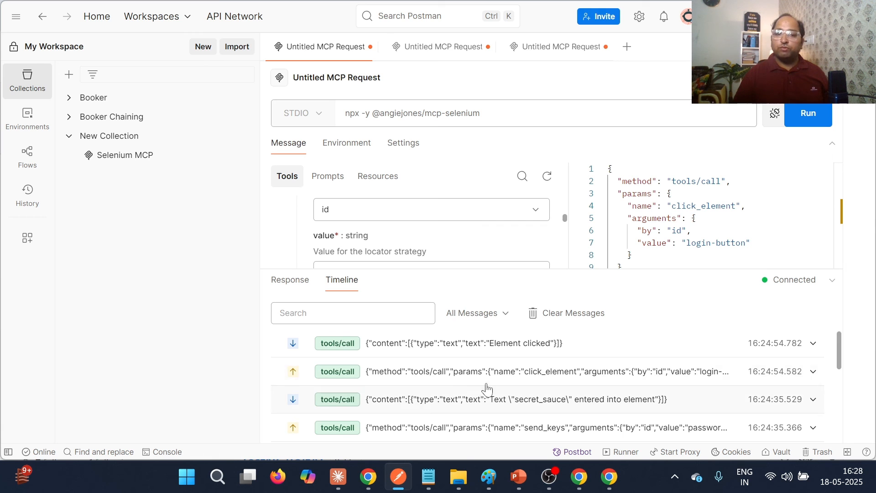
scroll(505, 404, down, 10)
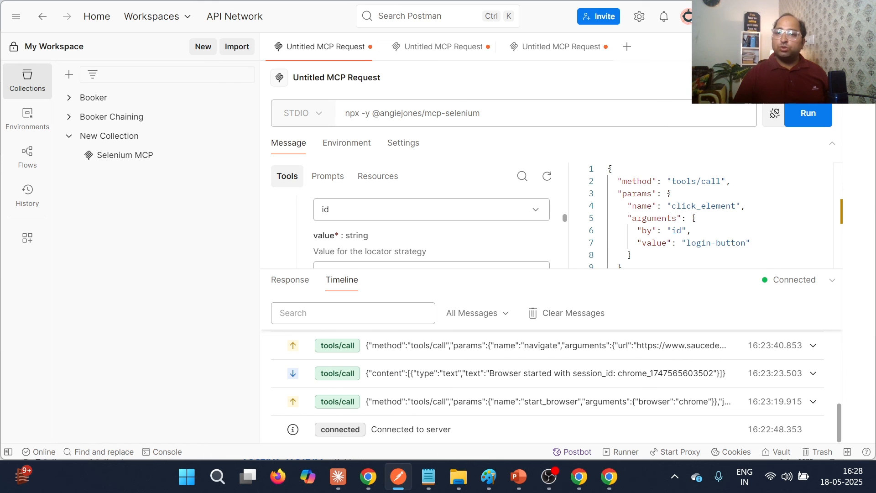
Save the Selenium request as "Selenium MCP" in New Collection
click(704, 78)
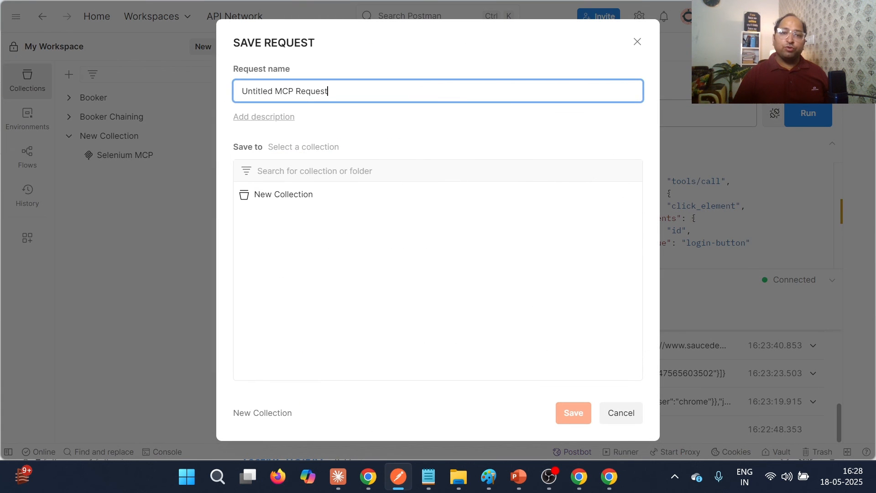
key(ctrl+a)
text(Seleni)
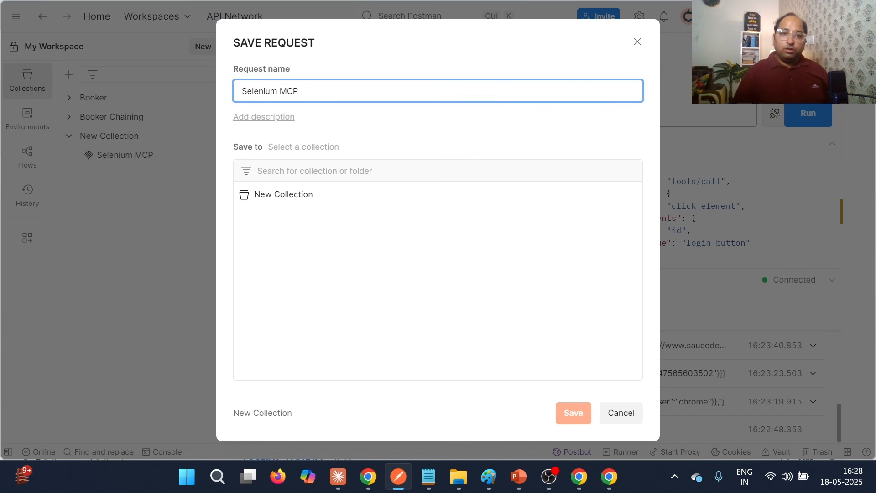
click(314, 171)
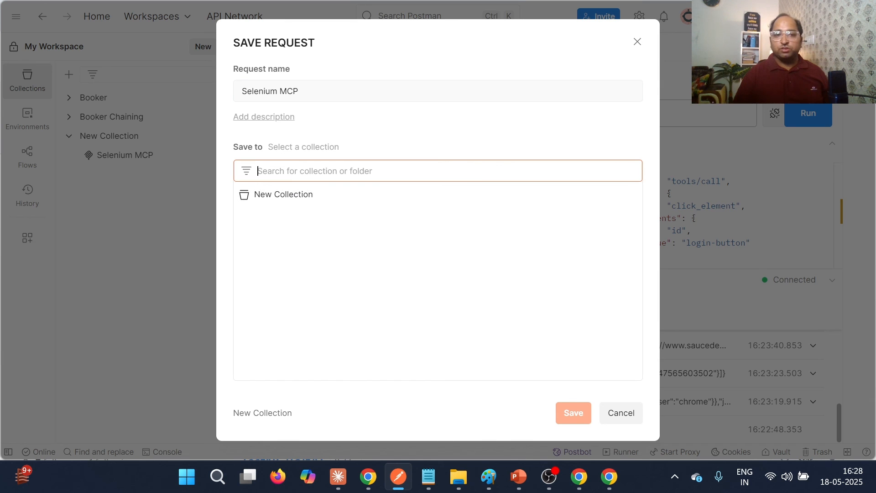
click(280, 194)
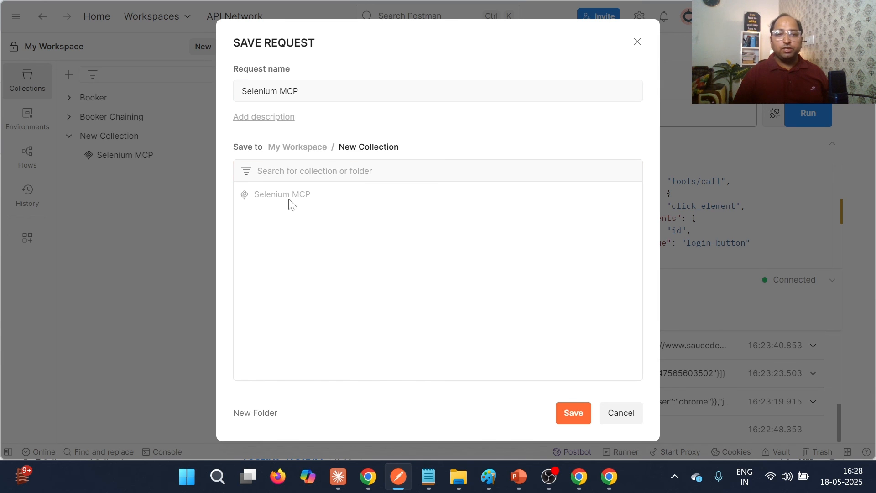
click(573, 412)
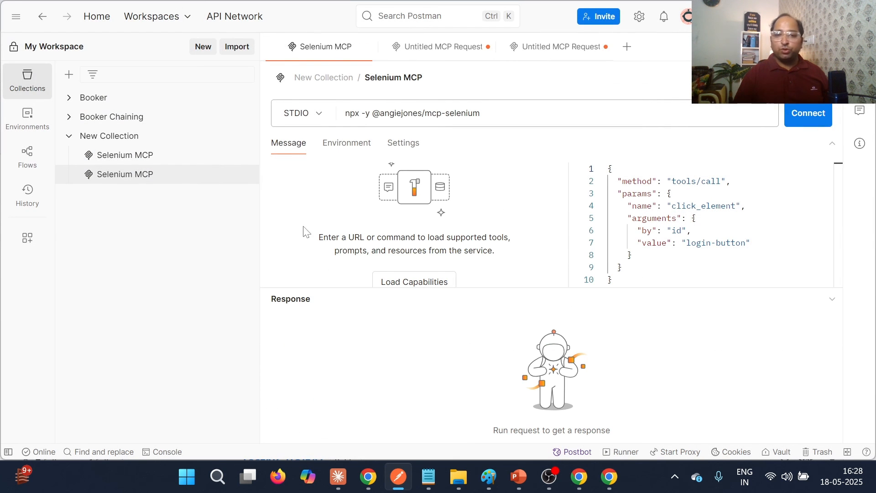